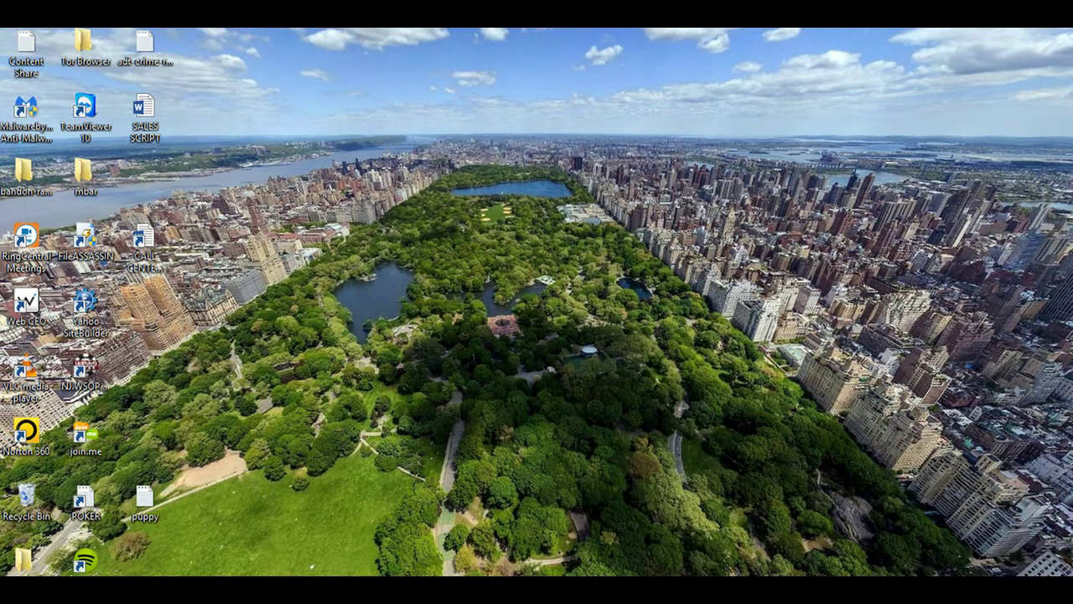
# - Restore the Firefox window showing the ALT Data Mining Software installation page
pyautogui.click(277, 545)
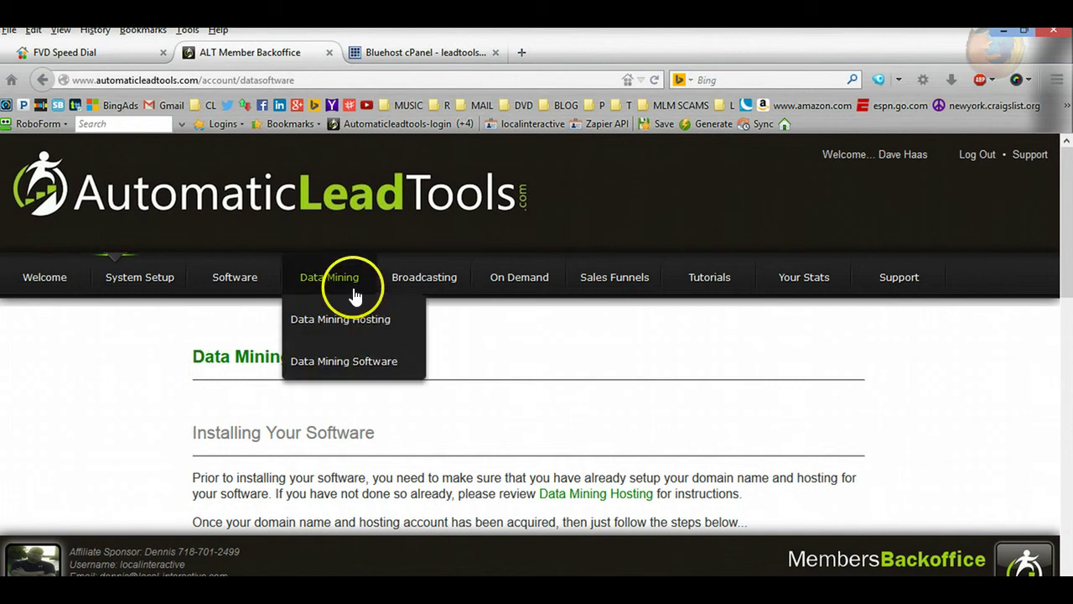
# - Download the Data Mining software, then scroll down to the Domain Name registration form
pyautogui.scroll(-8, 178, 402)
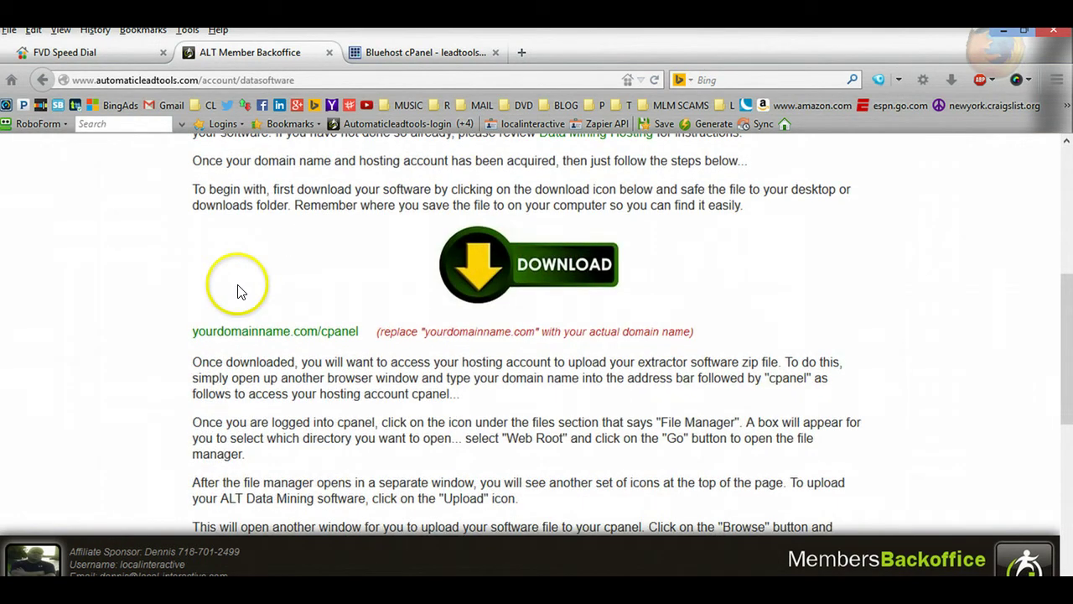
pyautogui.scroll(8, 240, 295)
pyautogui.moveTo(327, 300)
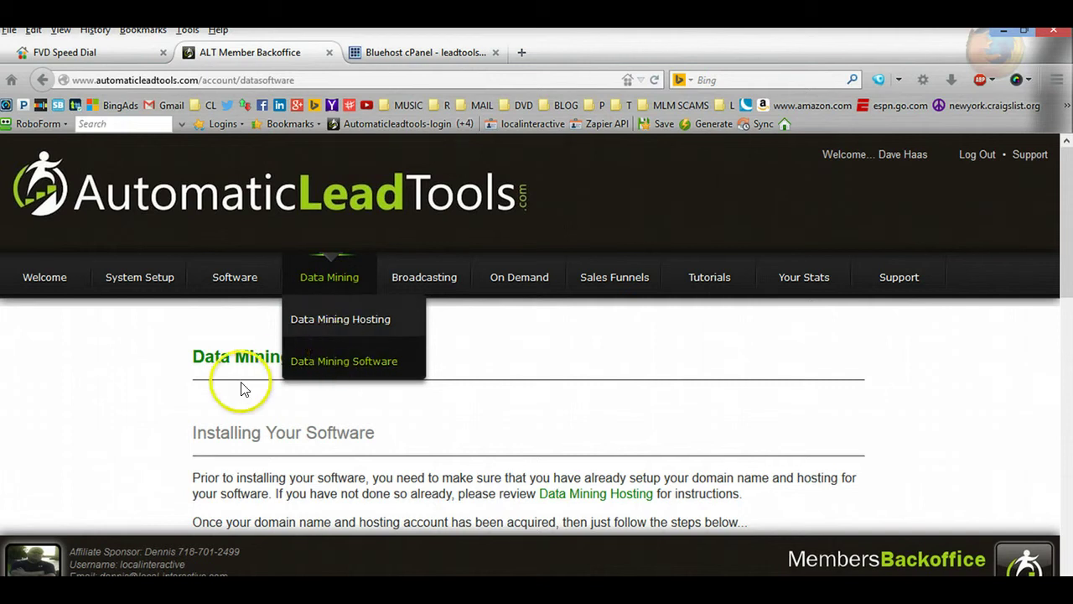
pyautogui.scroll(-3, 202, 413)
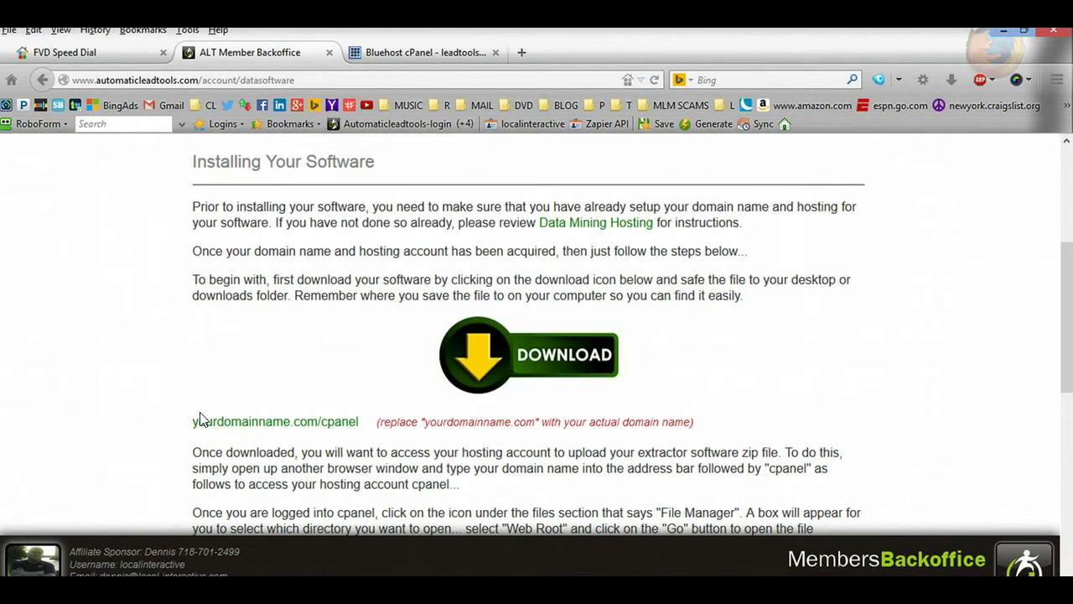
pyautogui.click(560, 374)
pyautogui.click(535, 371)
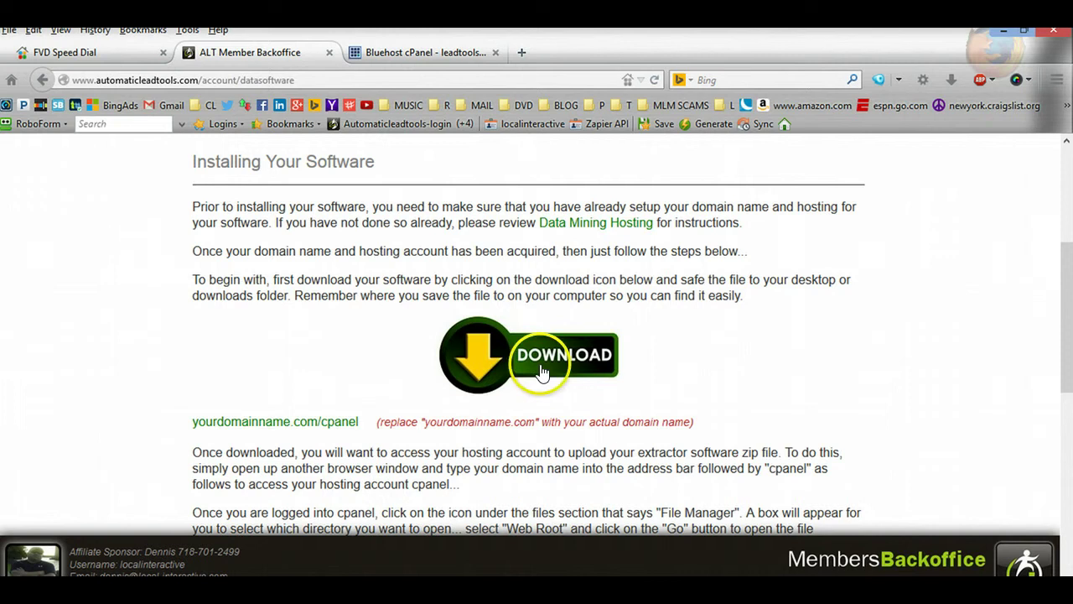
pyautogui.click(534, 372)
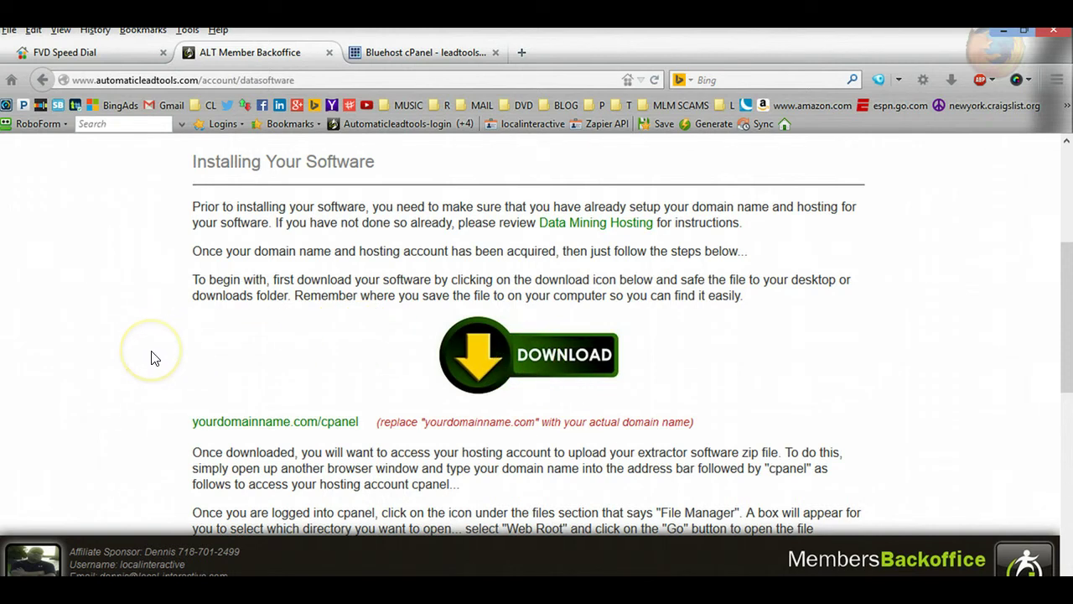
pyautogui.scroll(-5, 151, 358)
pyautogui.scroll(-3, 151, 358)
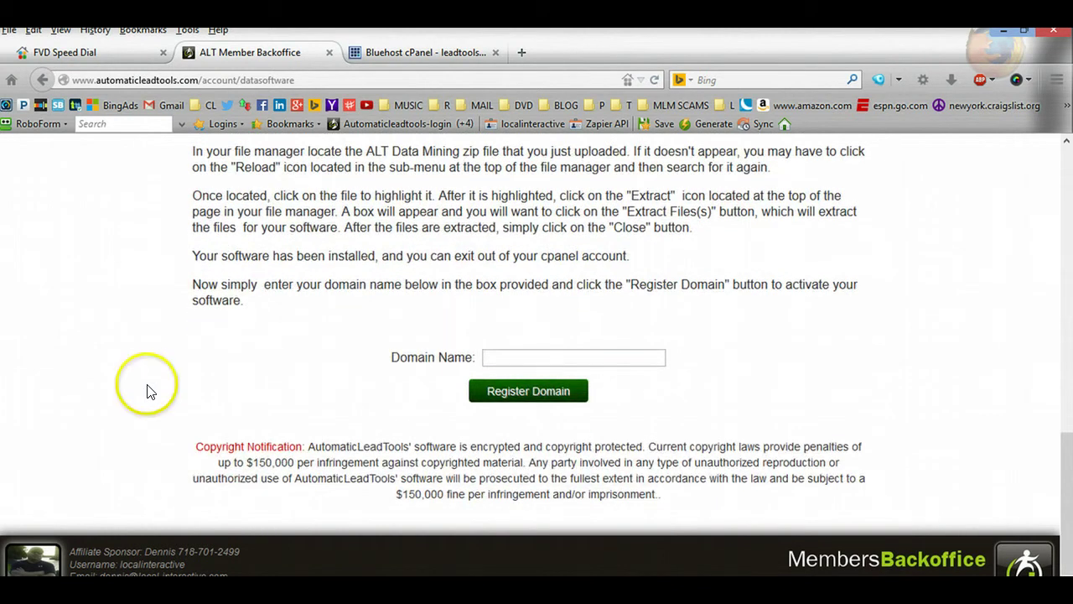
# - Switch to the Bluehost cPanel tab for the leadtoolsuccess.com account
pyautogui.click(389, 52)
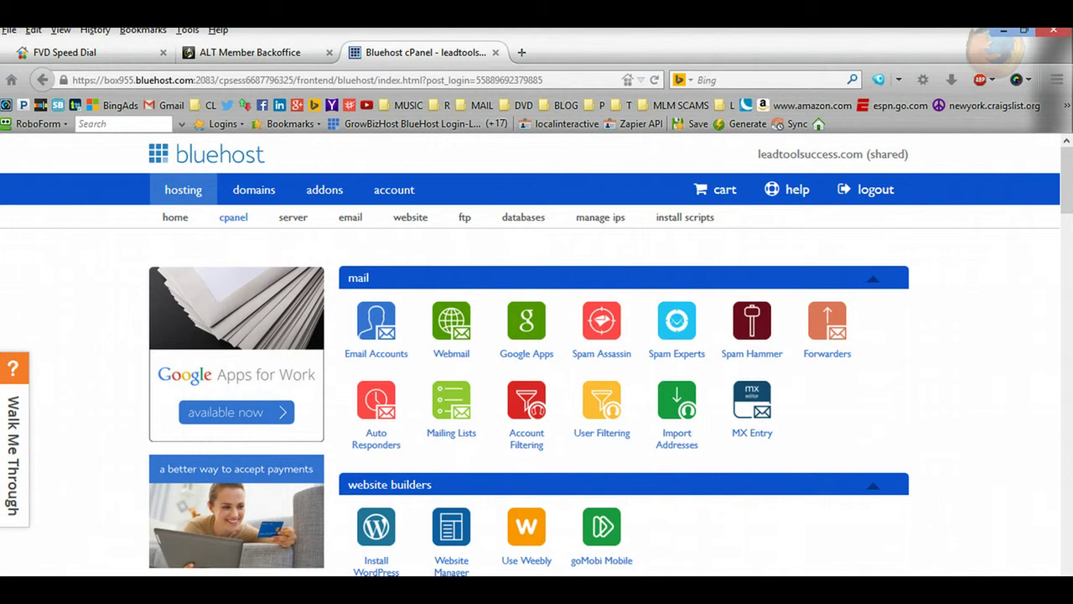
pyautogui.hotkey('alt', 'Tab')
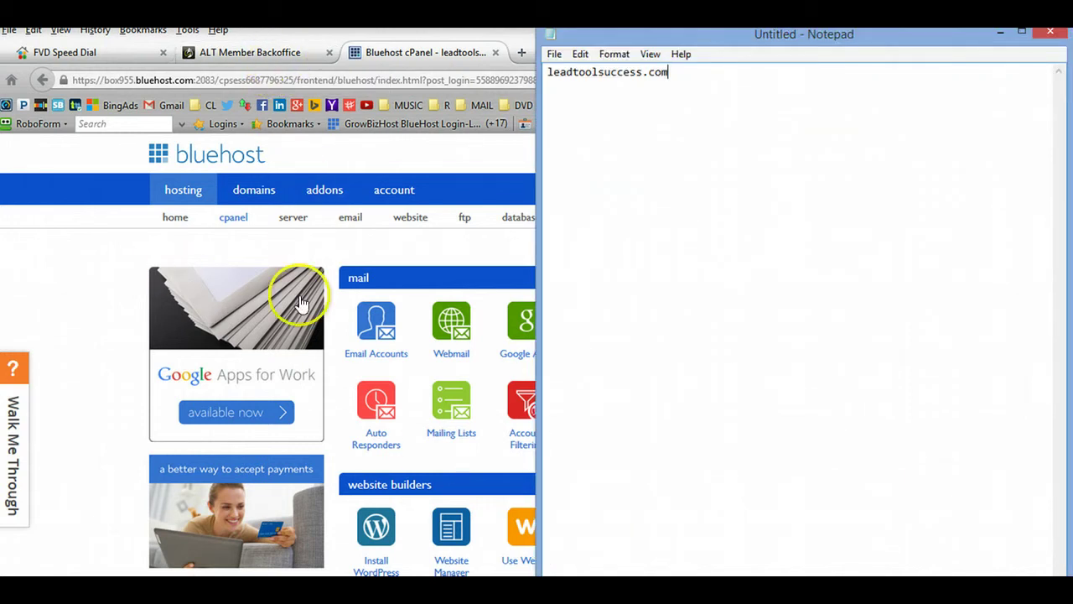
pyautogui.click(114, 353)
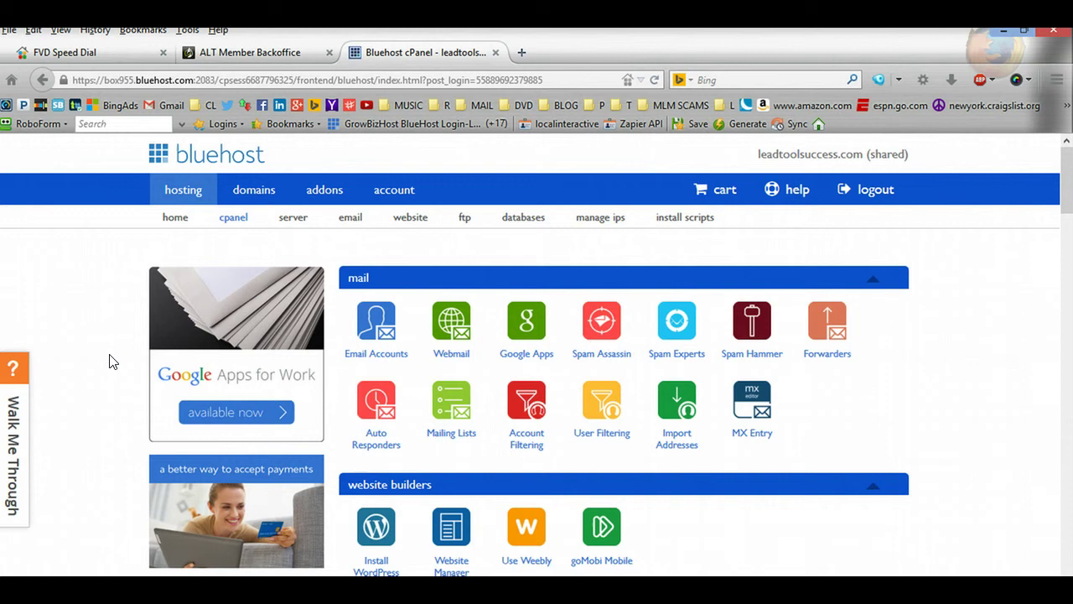
# - Scroll through the cPanel home page sections and stop at the Files section with File Manager
pyautogui.scroll(-3, 151, 440)
pyautogui.scroll(3, 150, 438)
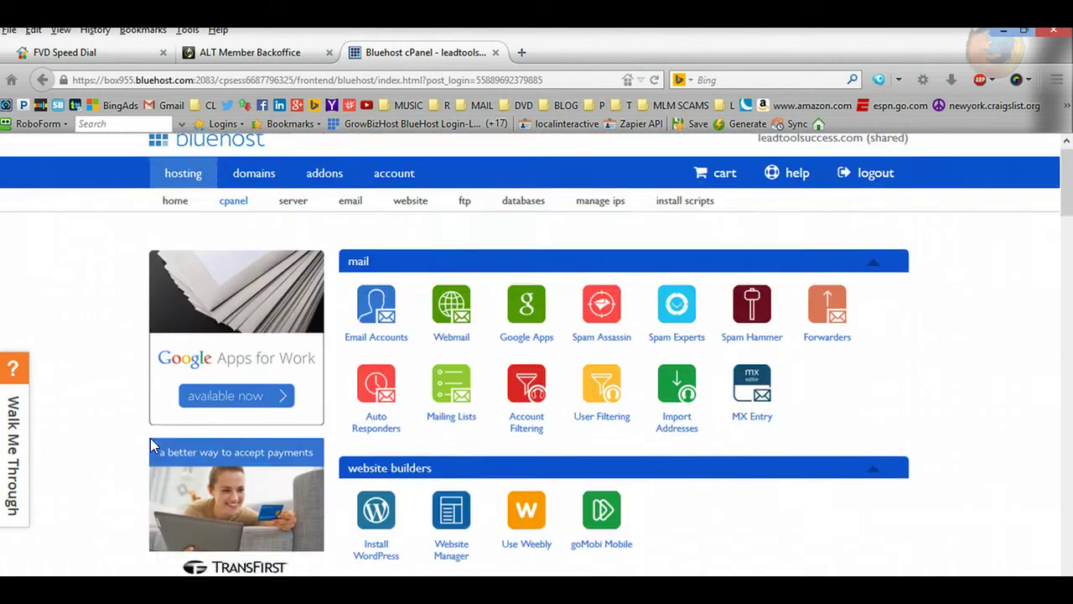
pyautogui.scroll(1, 150, 438)
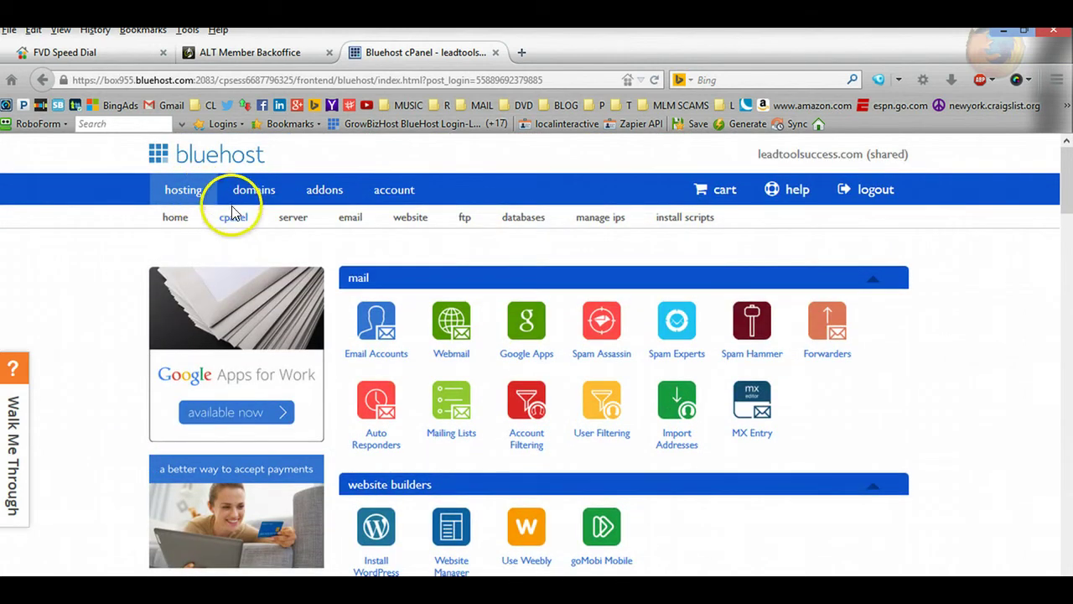
pyautogui.scroll(-3, 230, 212)
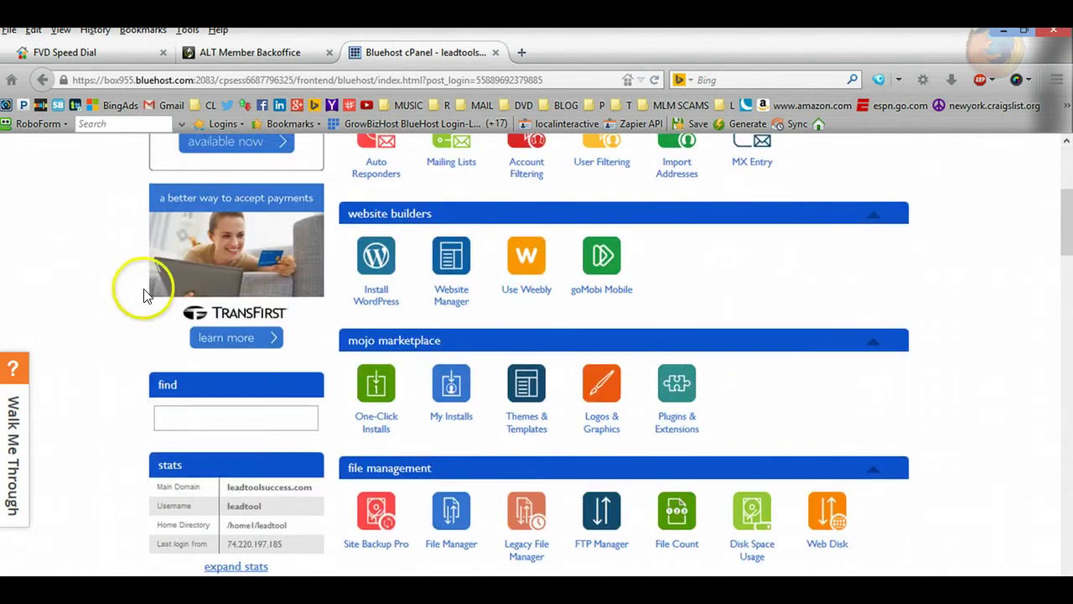
pyautogui.scroll(-3, 145, 302)
pyautogui.scroll(-3, 142, 315)
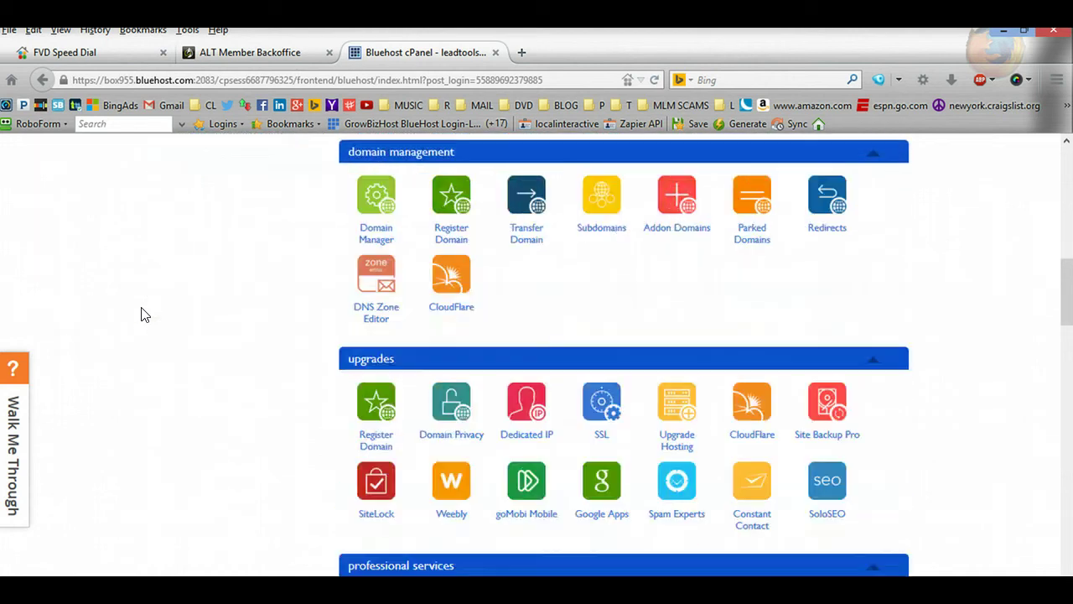
pyautogui.scroll(-2, 141, 312)
pyautogui.scroll(3, 142, 313)
pyautogui.scroll(7, 142, 313)
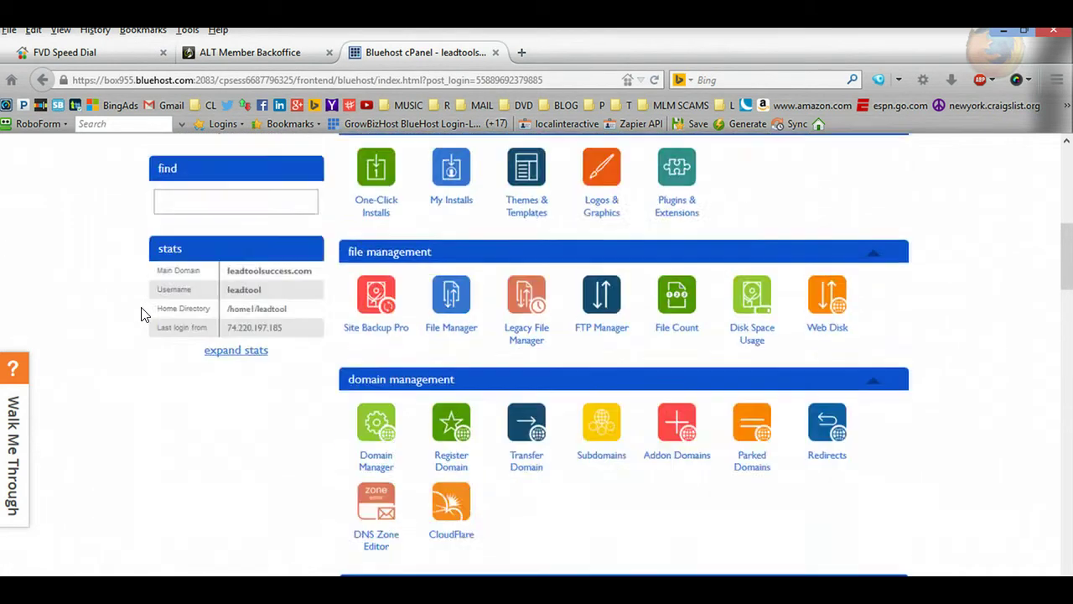
pyautogui.scroll(-5, 141, 313)
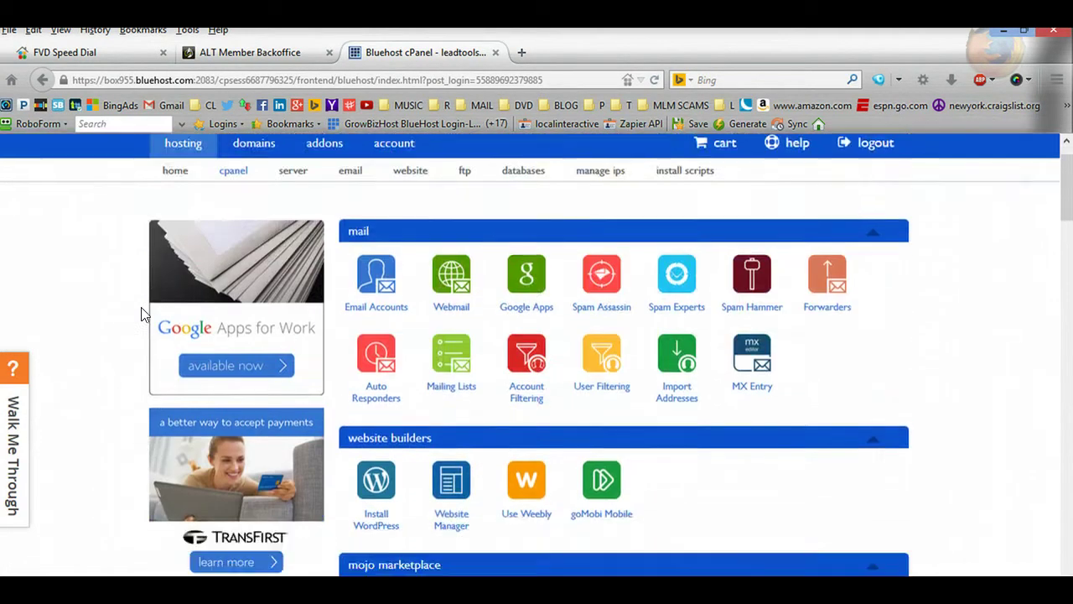
pyautogui.scroll(-4, 142, 314)
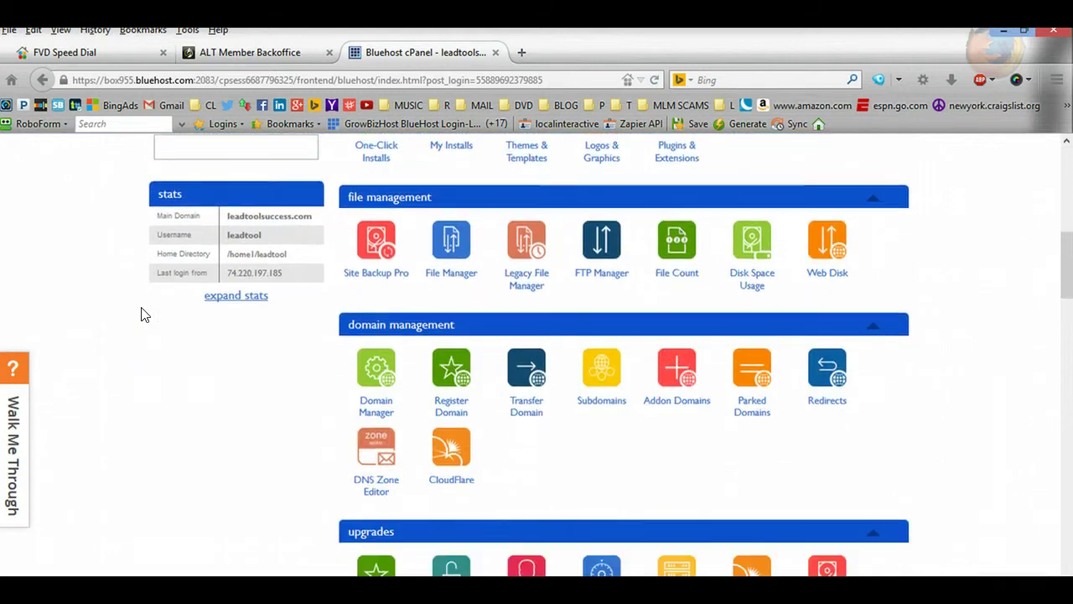
pyautogui.scroll(-5, 142, 315)
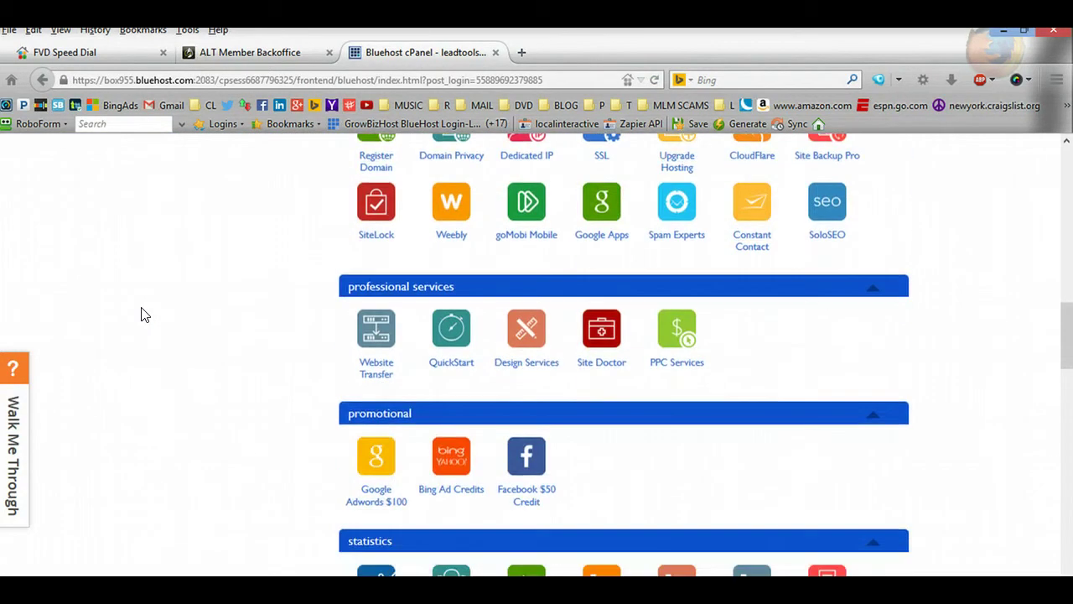
pyautogui.scroll(-5, 141, 314)
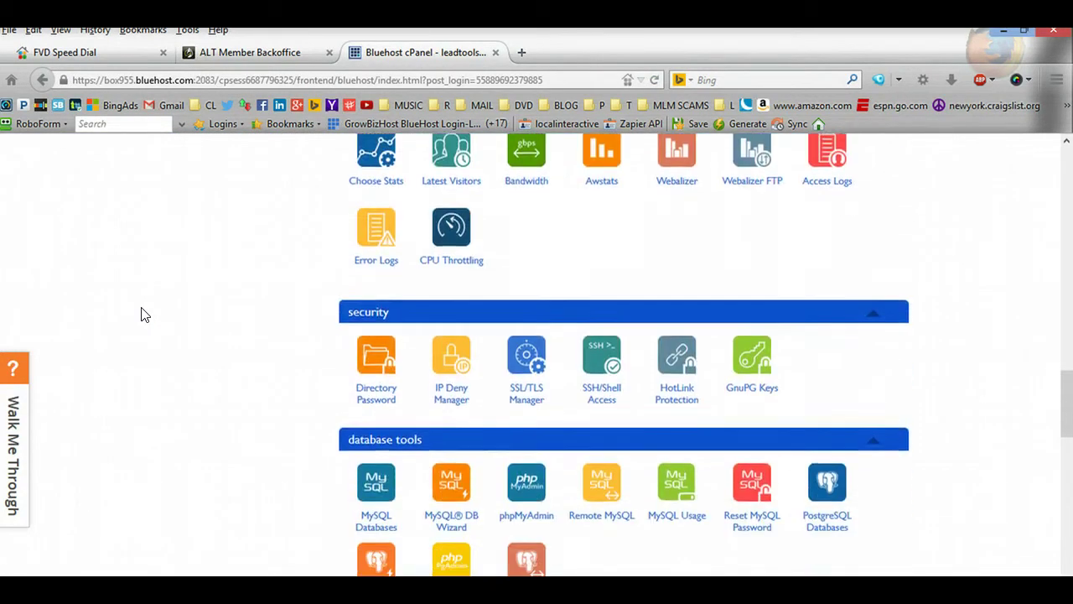
pyautogui.scroll(-5, 141, 314)
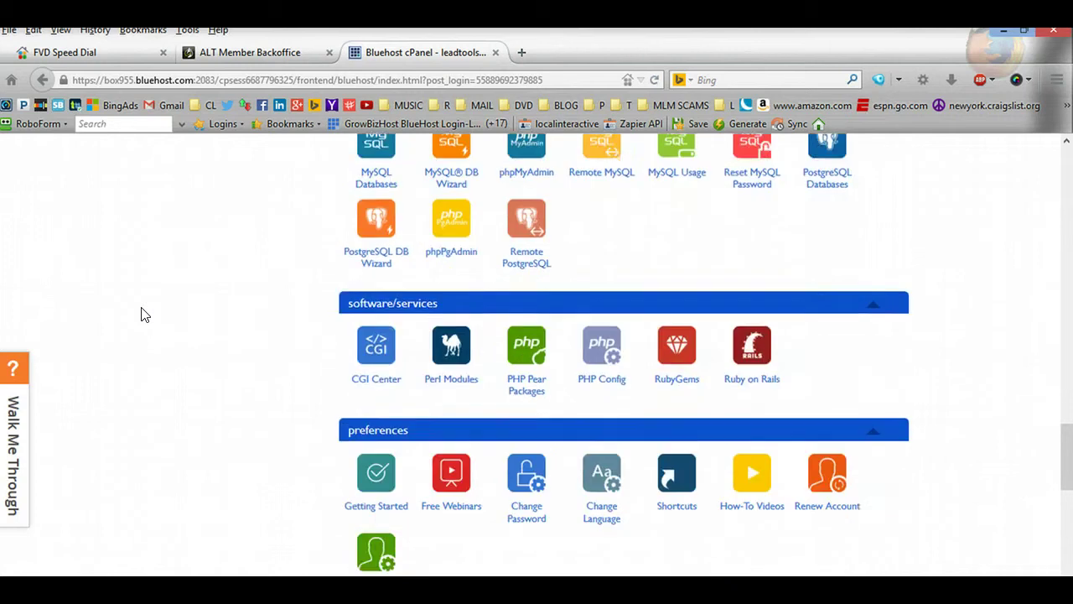
pyautogui.scroll(-2, 141, 313)
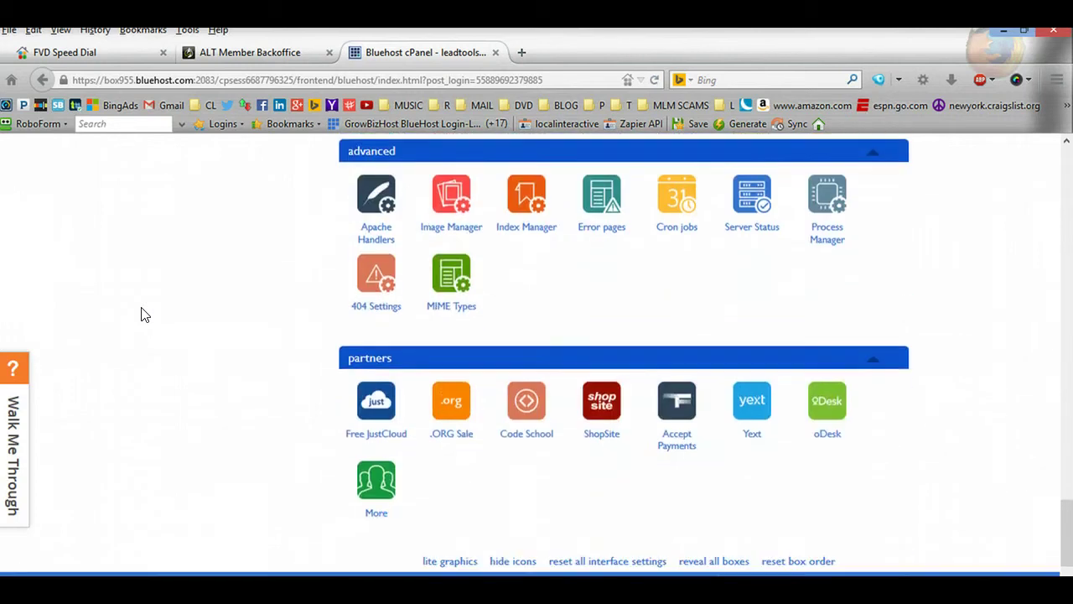
pyautogui.scroll(6, 139, 311)
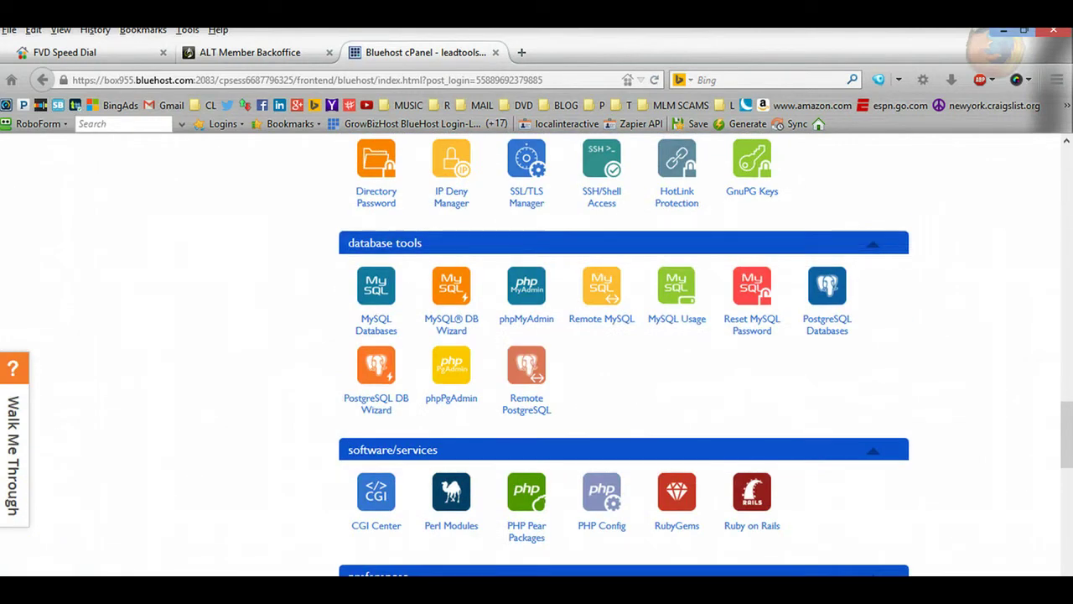
pyautogui.scroll(-3, 975, 402)
pyautogui.scroll(-3, 976, 407)
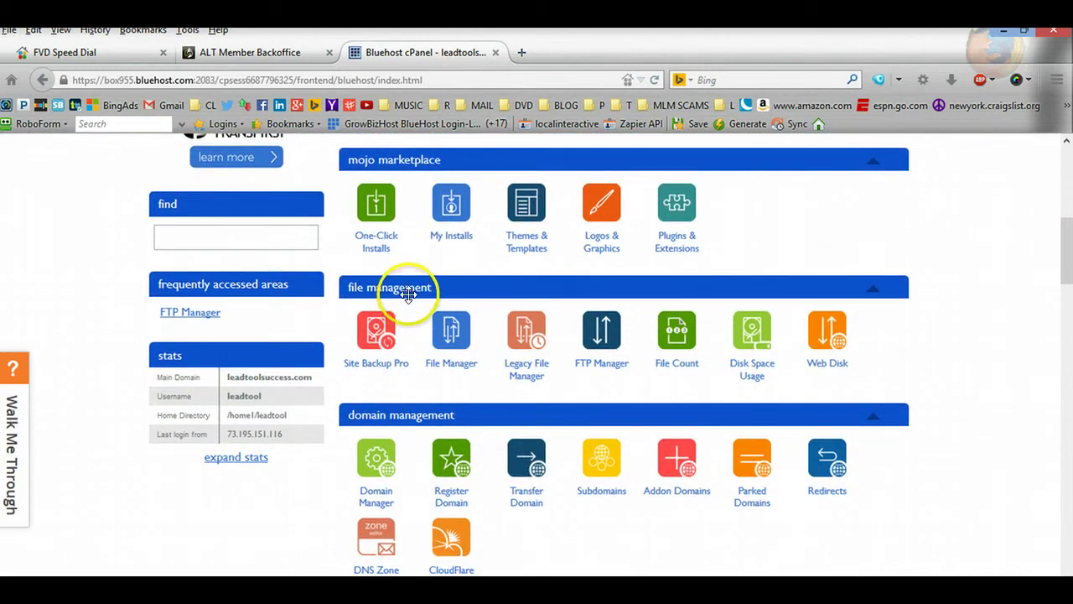
# - Open File Manager at the public_html web root and reach its Upload files page
pyautogui.click(440, 372)
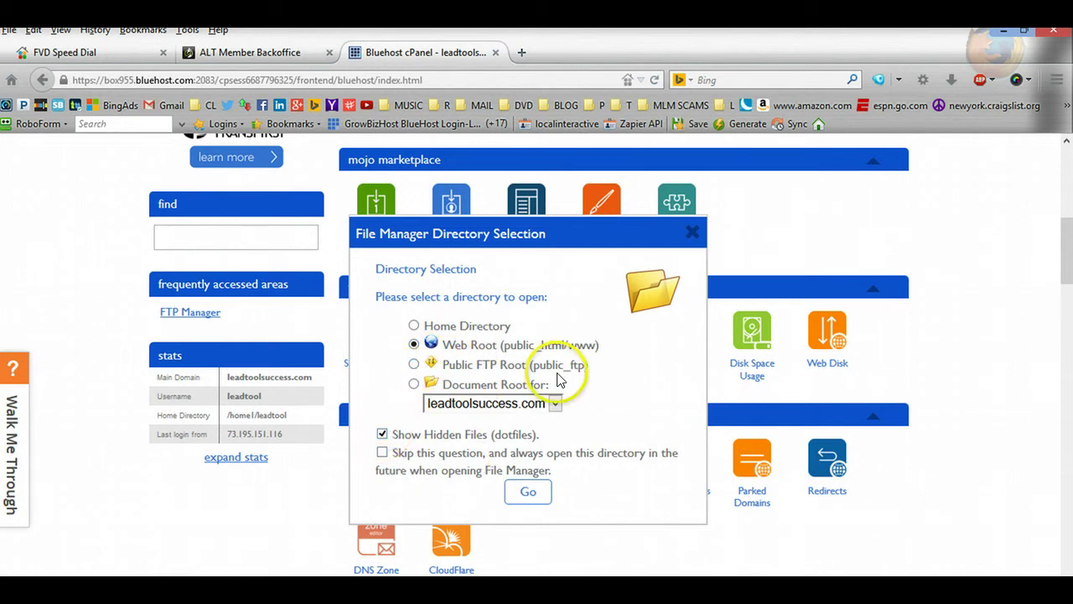
pyautogui.click(524, 492)
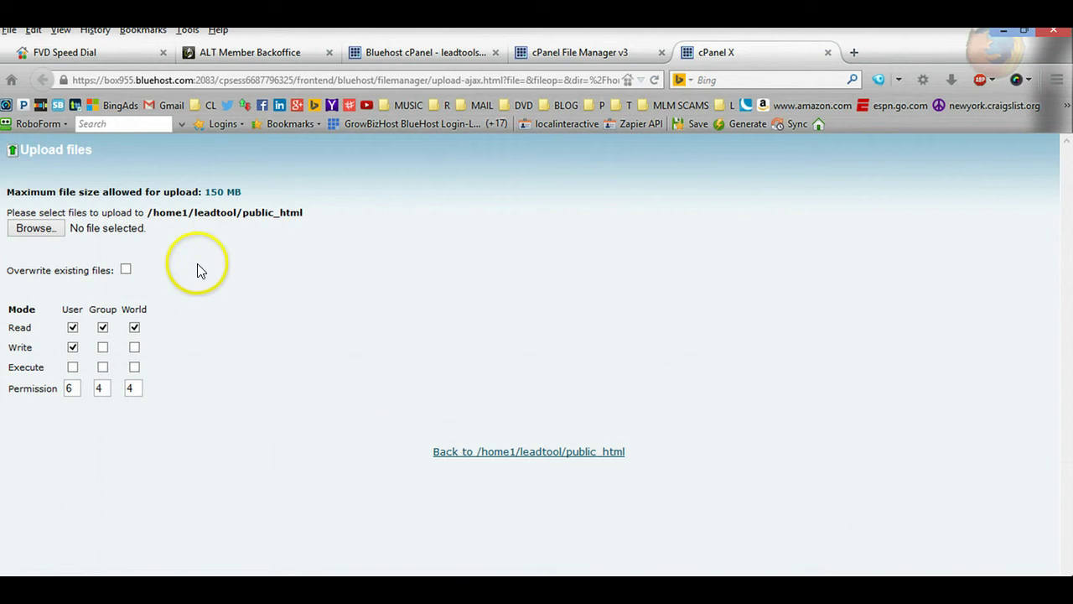
# - Upload alt_soft.zip from the AutomaticLeadTools folder into public_html
pyautogui.click(34, 232)
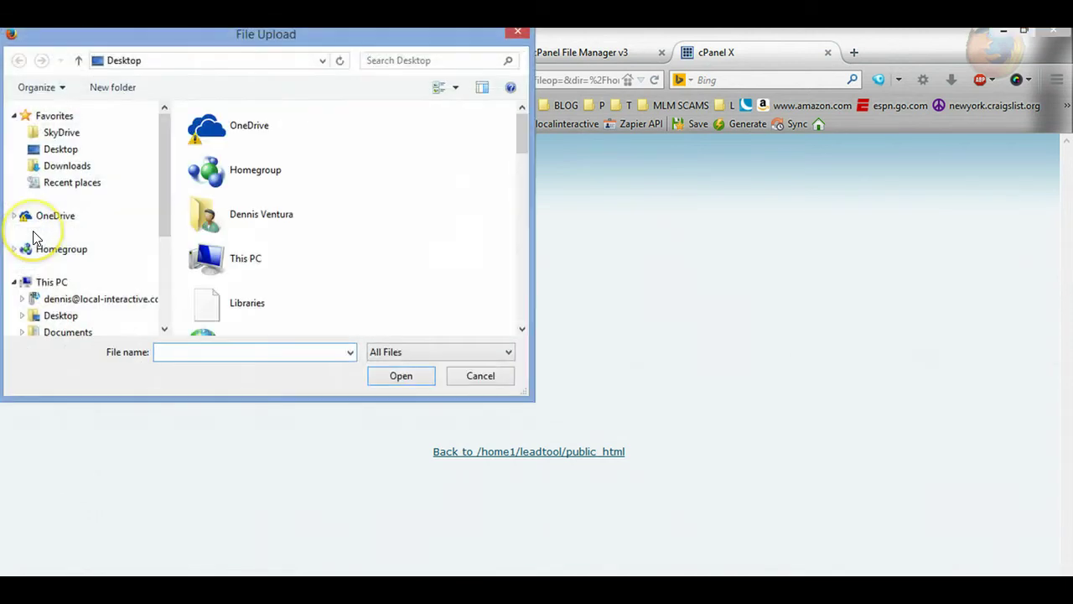
pyautogui.click(73, 134)
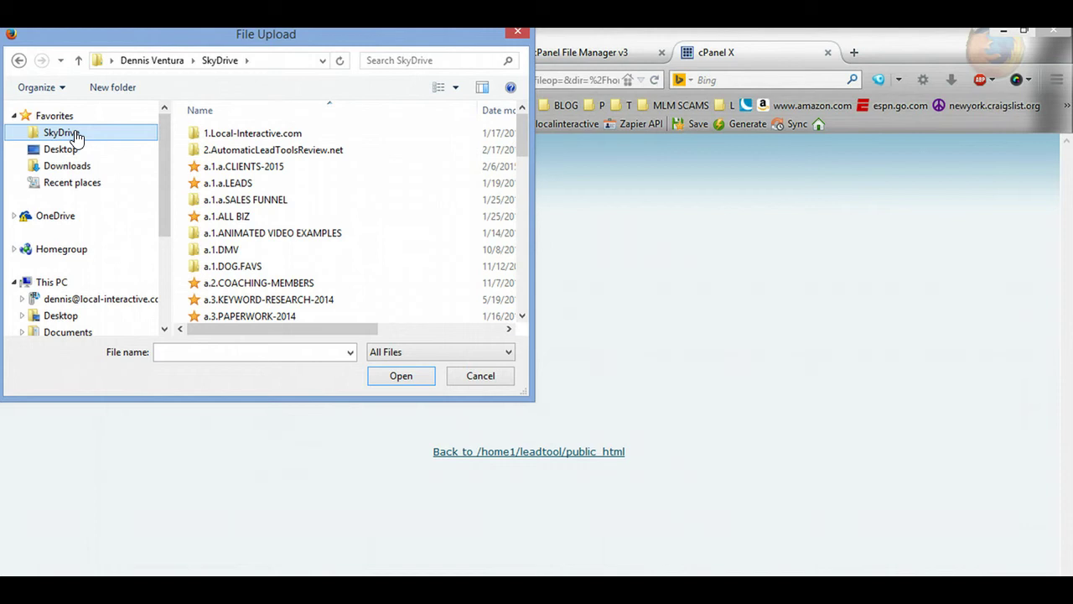
pyautogui.doubleClick(193, 149)
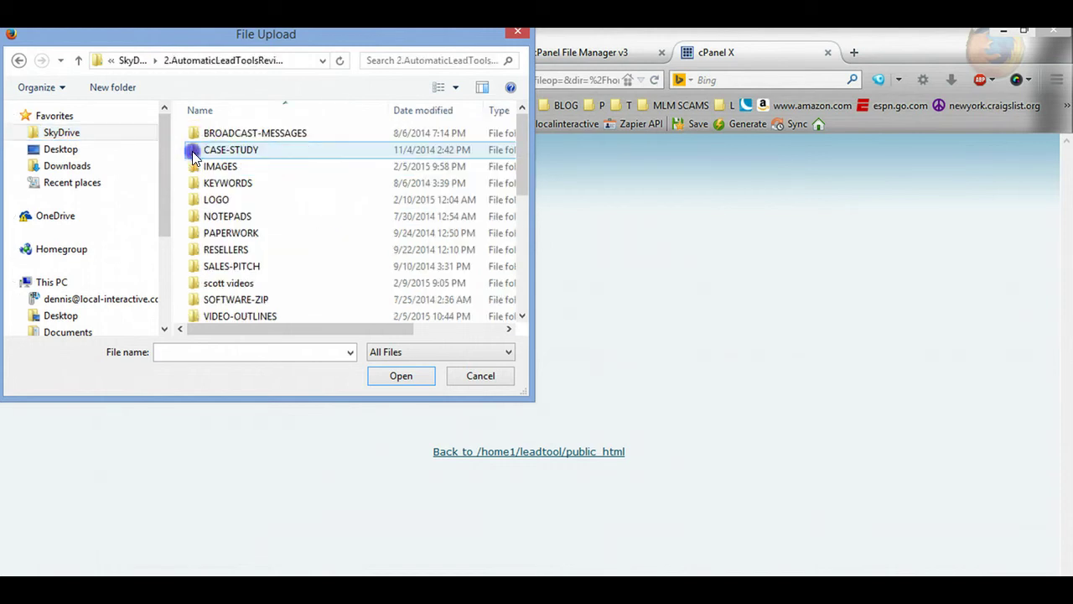
pyautogui.scroll(-3, 319, 233)
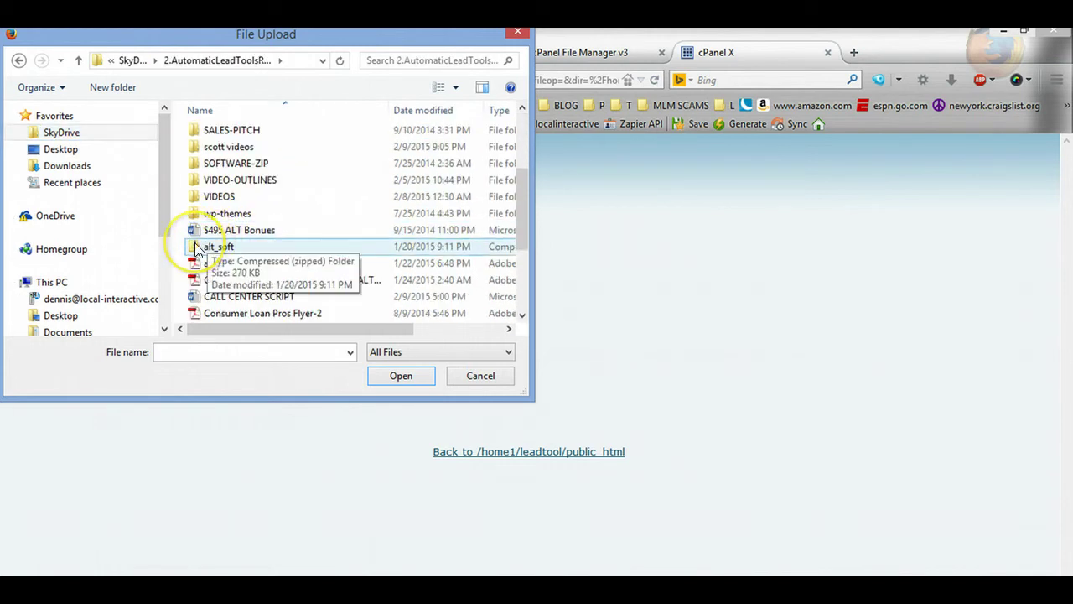
pyautogui.doubleClick(217, 246)
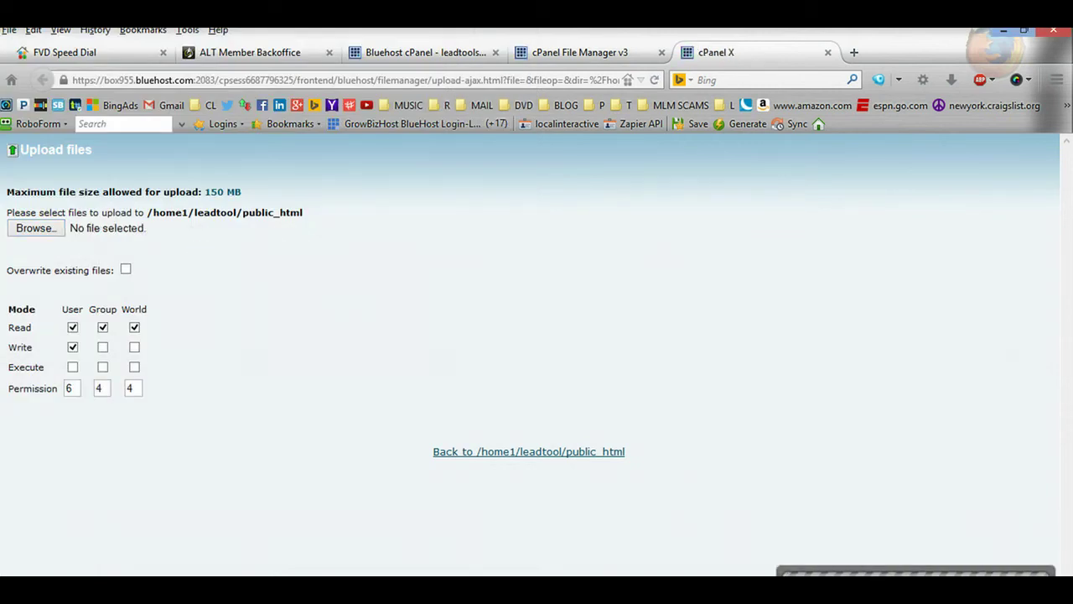
# - Extract alt_soft.zip into public_html and reload the listing to show the alt_soft folder
pyautogui.click(599, 458)
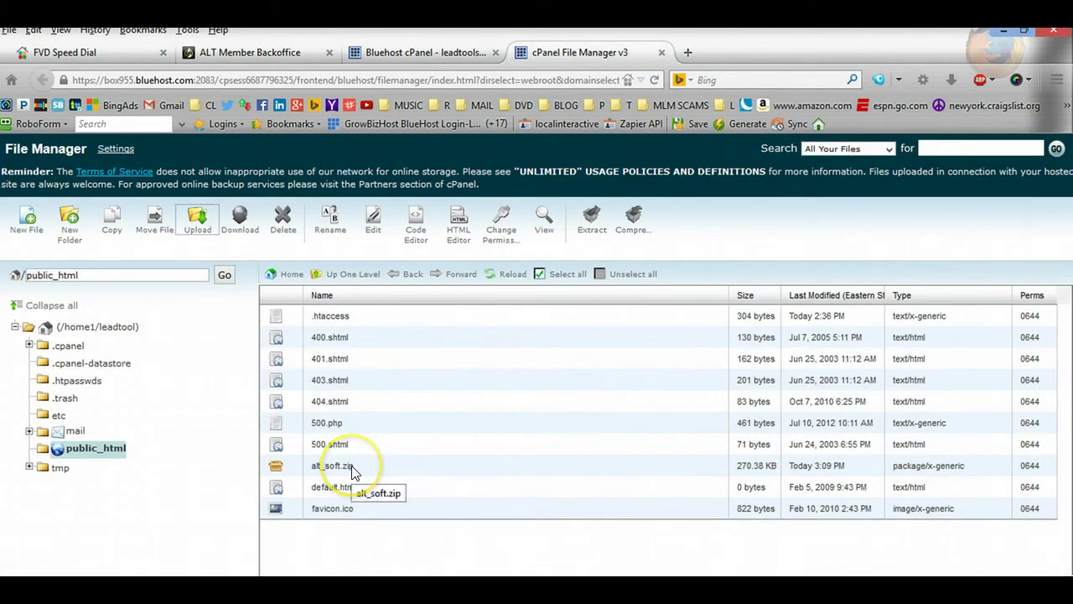
pyautogui.click(276, 467)
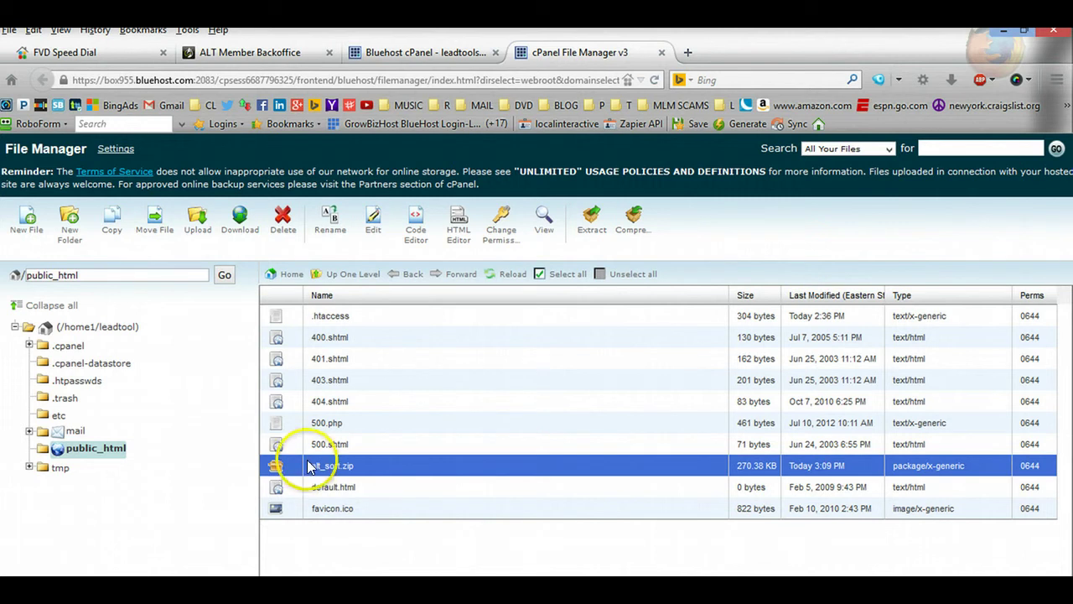
pyautogui.click(581, 238)
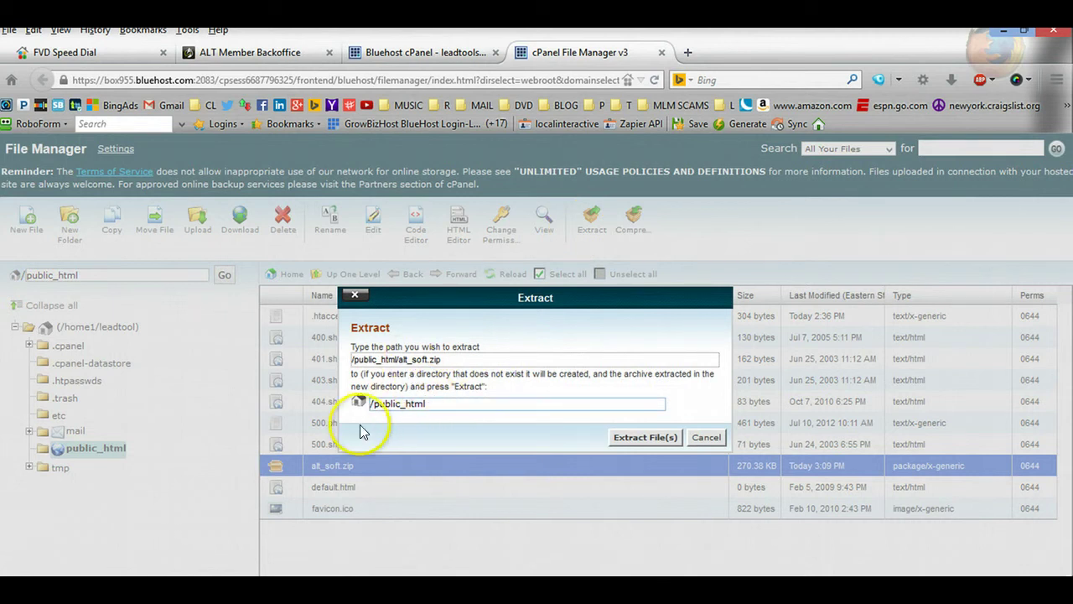
pyautogui.click(653, 436)
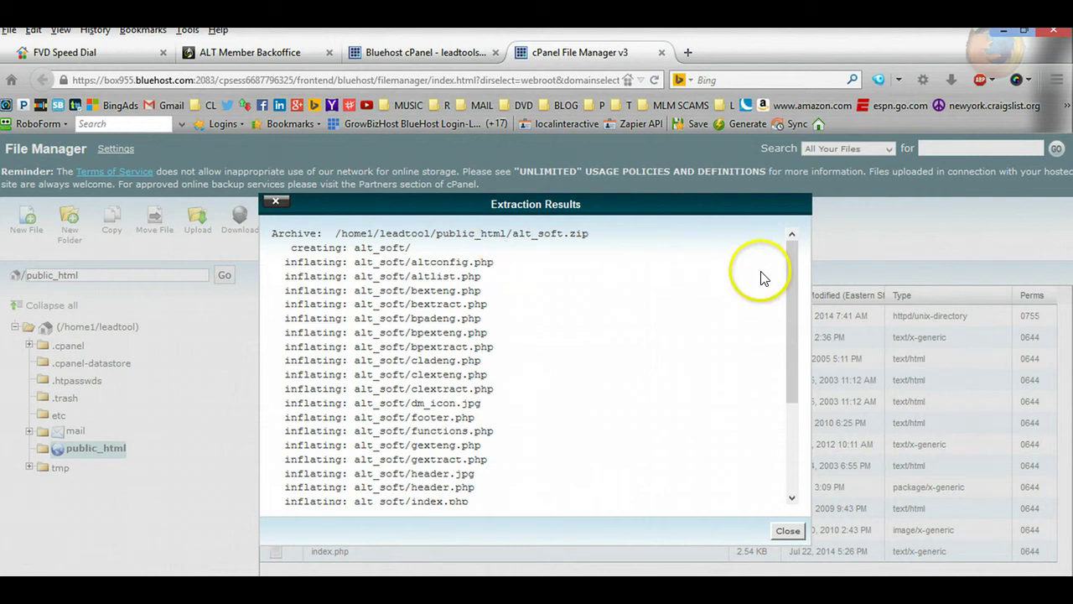
pyautogui.moveTo(792, 266); pyautogui.dragTo(791, 379)
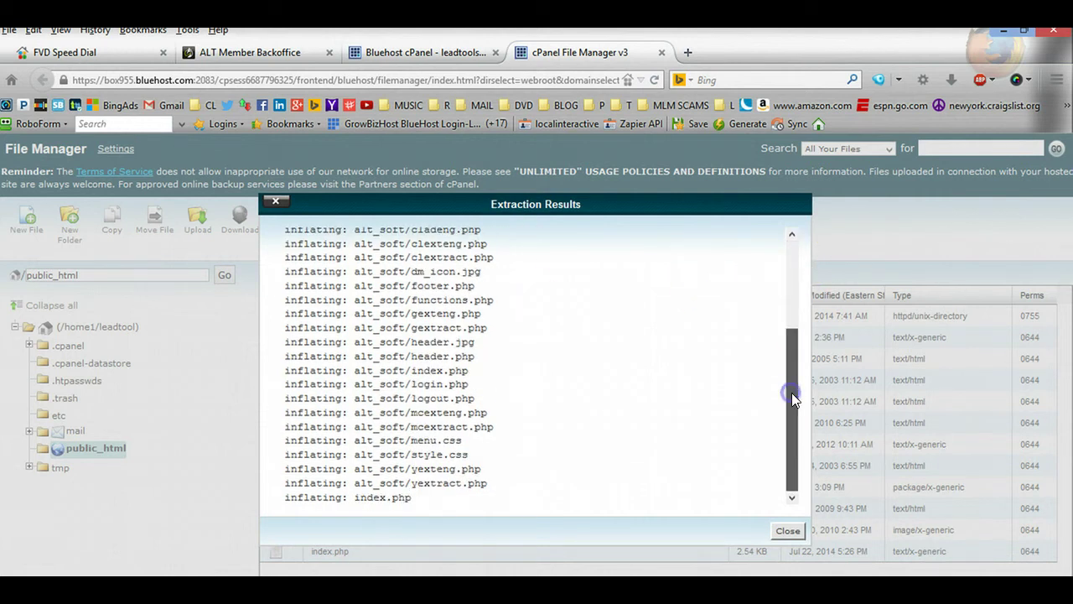
pyautogui.click(788, 531)
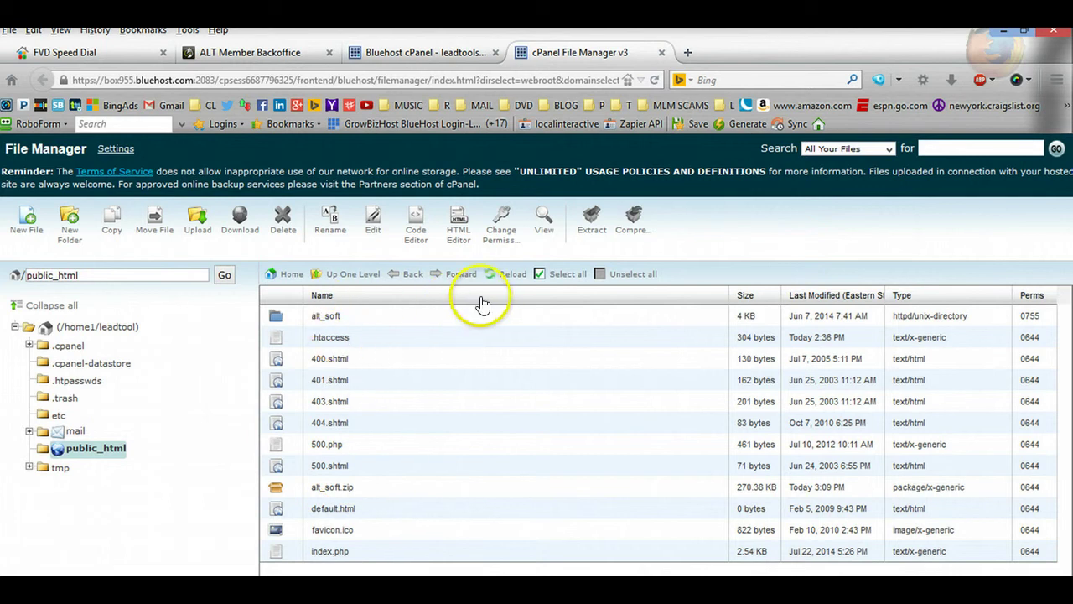
pyautogui.click(510, 277)
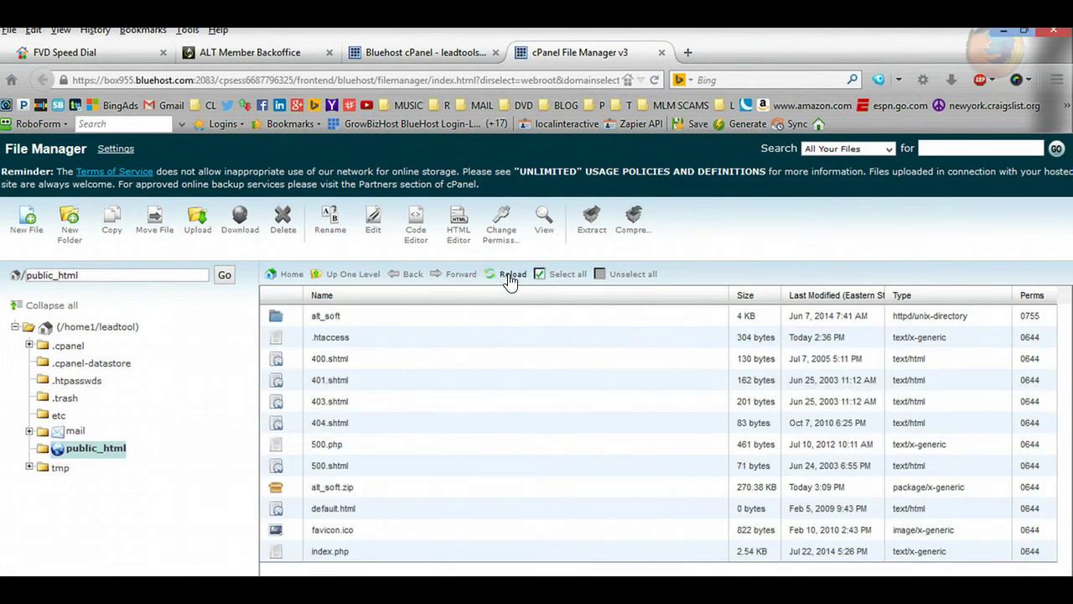
pyautogui.click(510, 277)
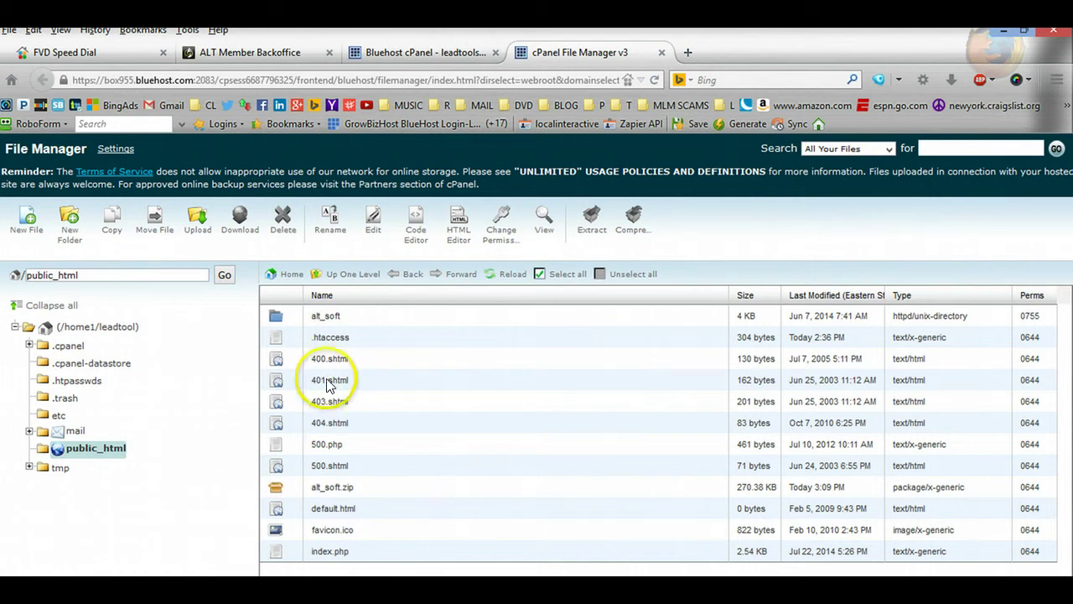
# - Close File Manager and return to the ALT Member Backoffice domain registration form
pyautogui.click(662, 52)
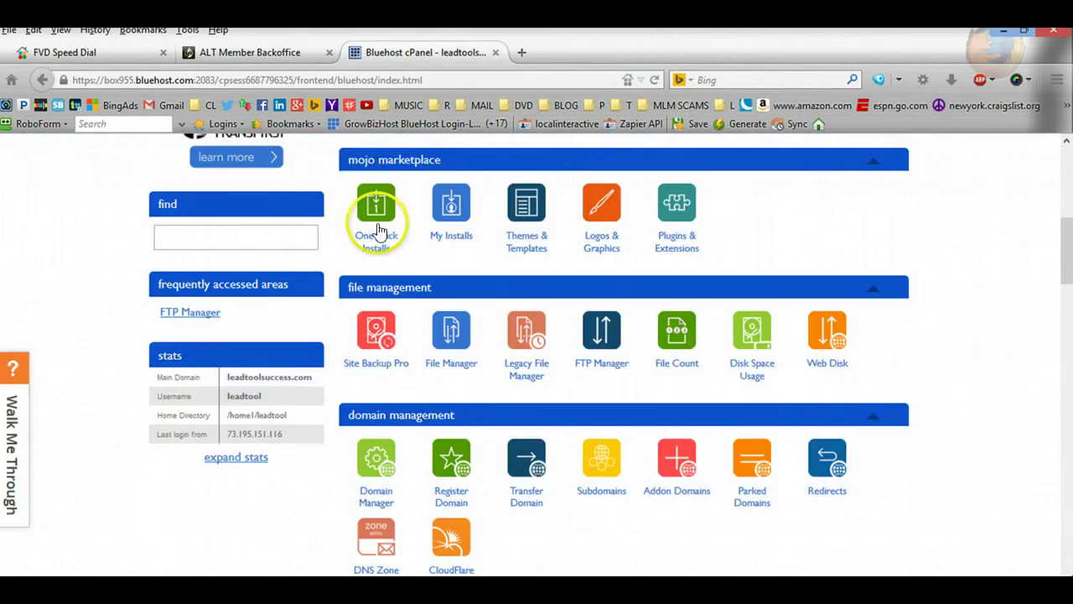
pyautogui.click(275, 51)
pyautogui.scroll(9, 358, 303)
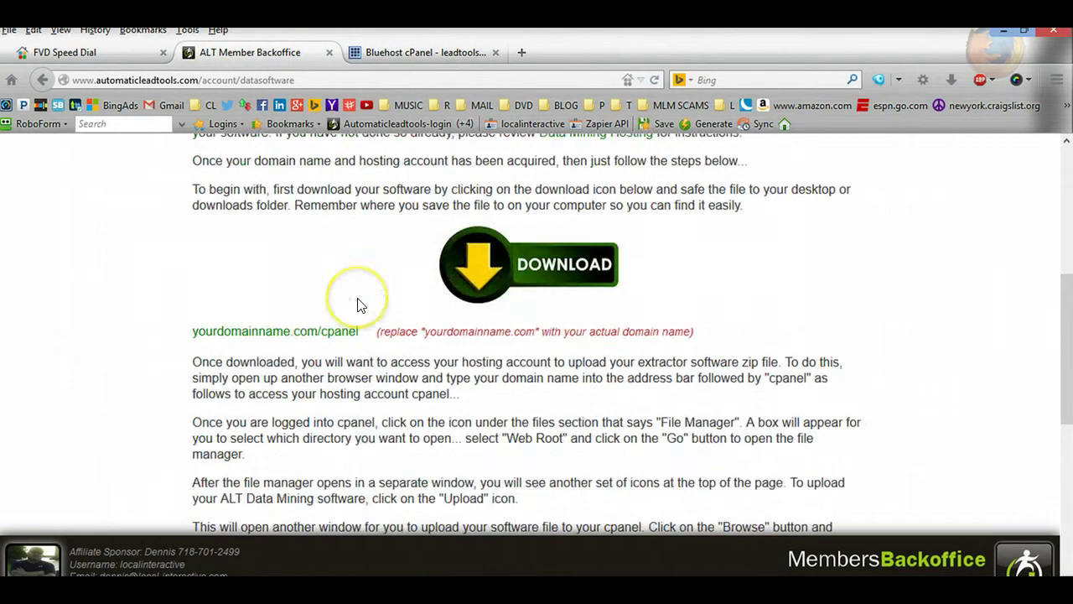
pyautogui.scroll(-6, 359, 303)
pyautogui.scroll(-3, 359, 298)
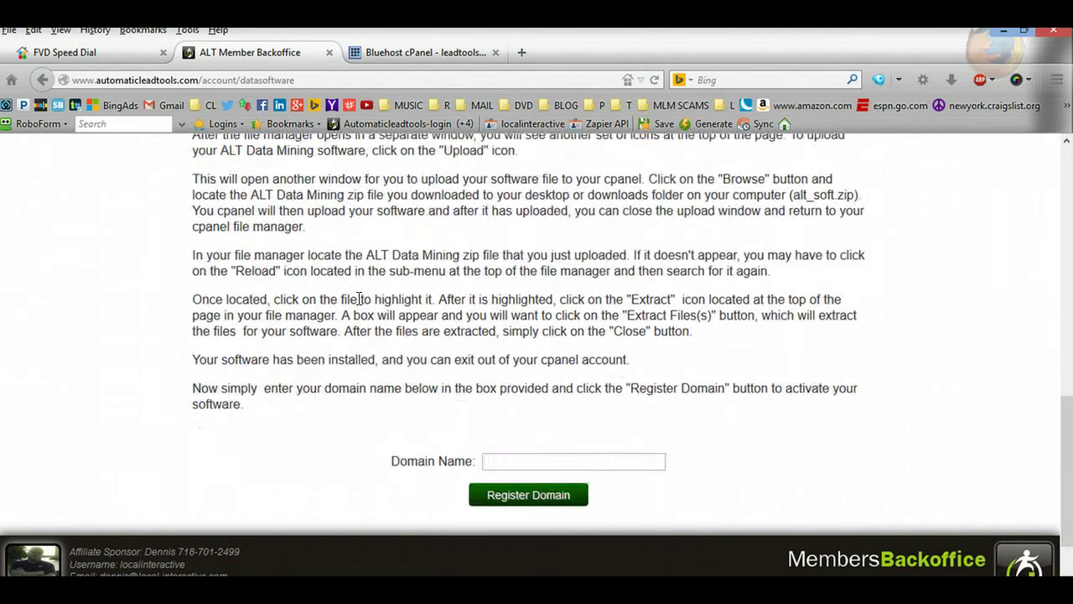
# - Copy leadtoolsuccess.com from Notepad into Domain Name and register the domain
pyautogui.click(503, 361)
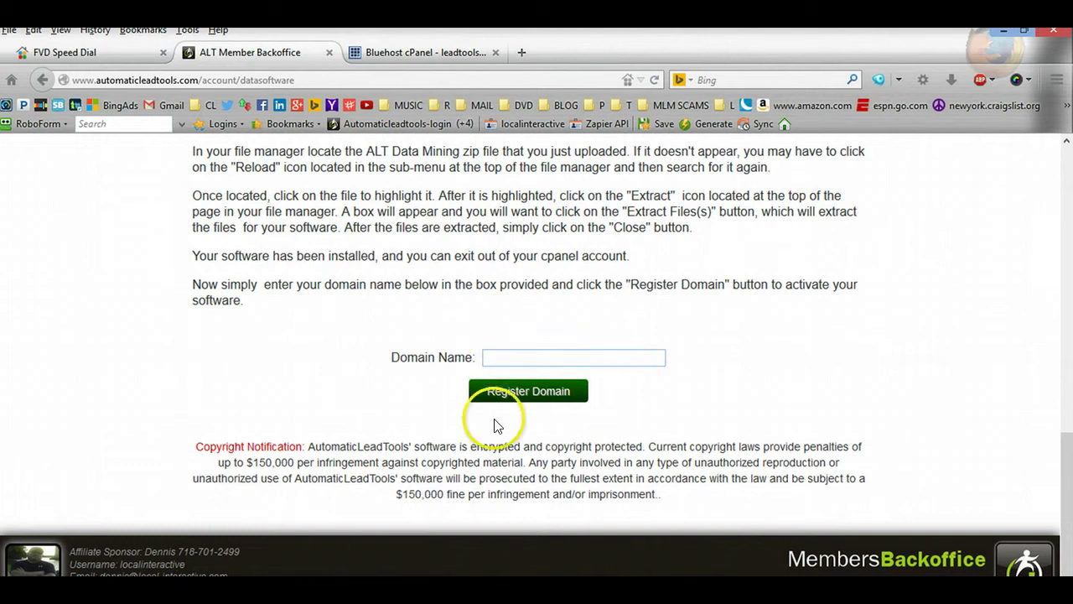
pyautogui.hotkey('alt', 'Tab')
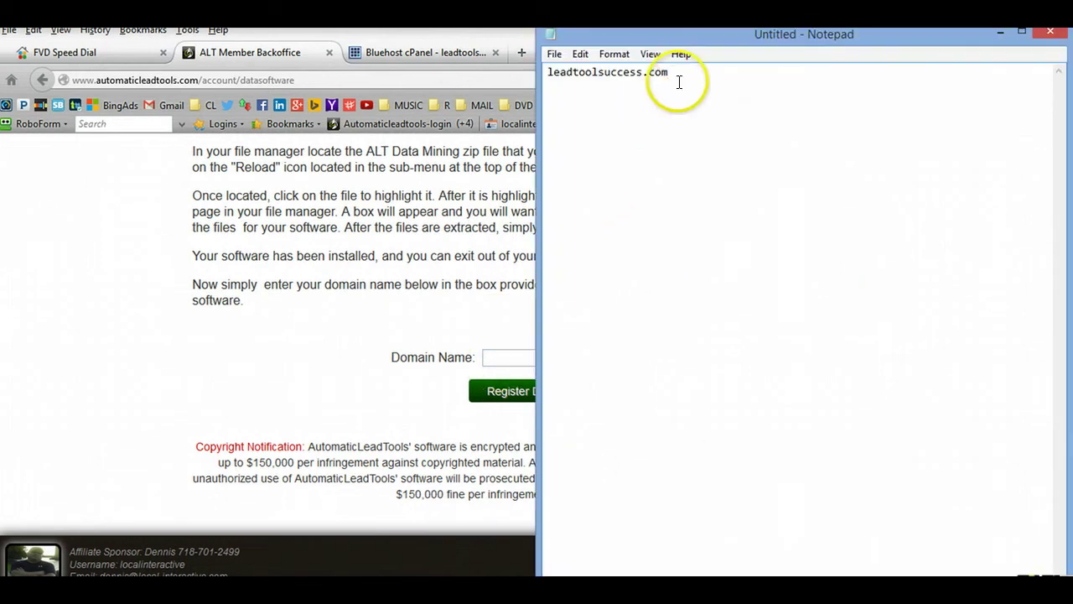
pyautogui.moveTo(671, 72); pyautogui.dragTo(549, 71)
pyautogui.rightClick(550, 71)
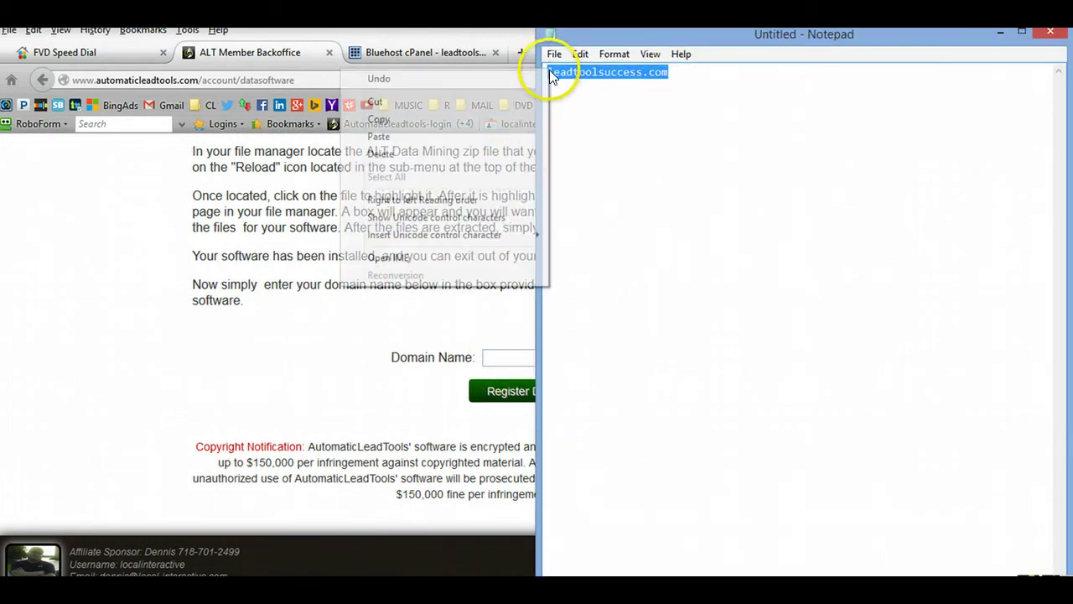
pyautogui.click(512, 116)
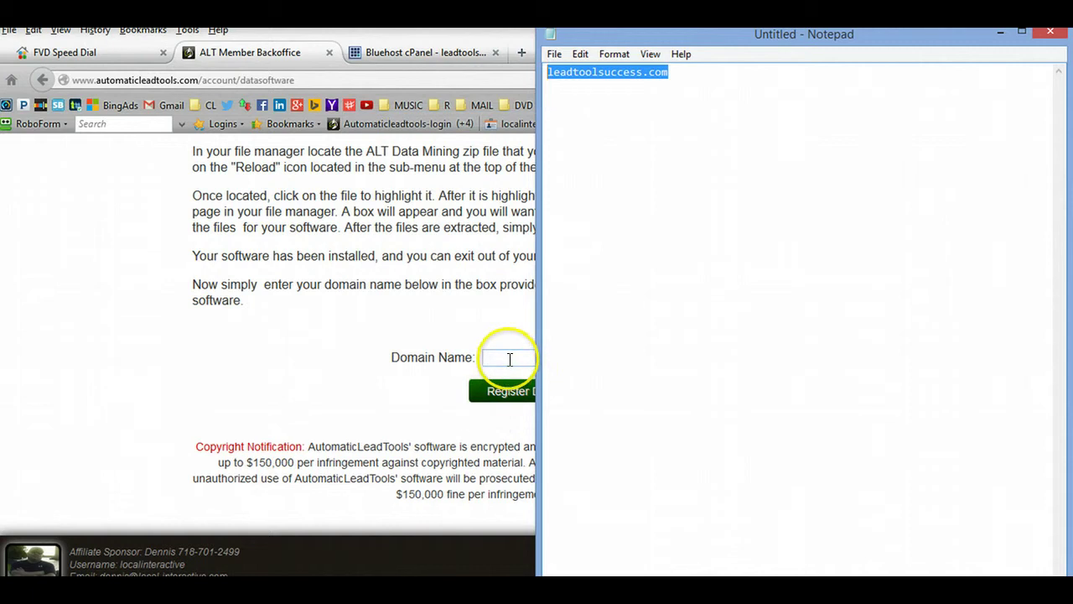
pyautogui.click(509, 359)
pyautogui.hotkey('ctrl', 'v')
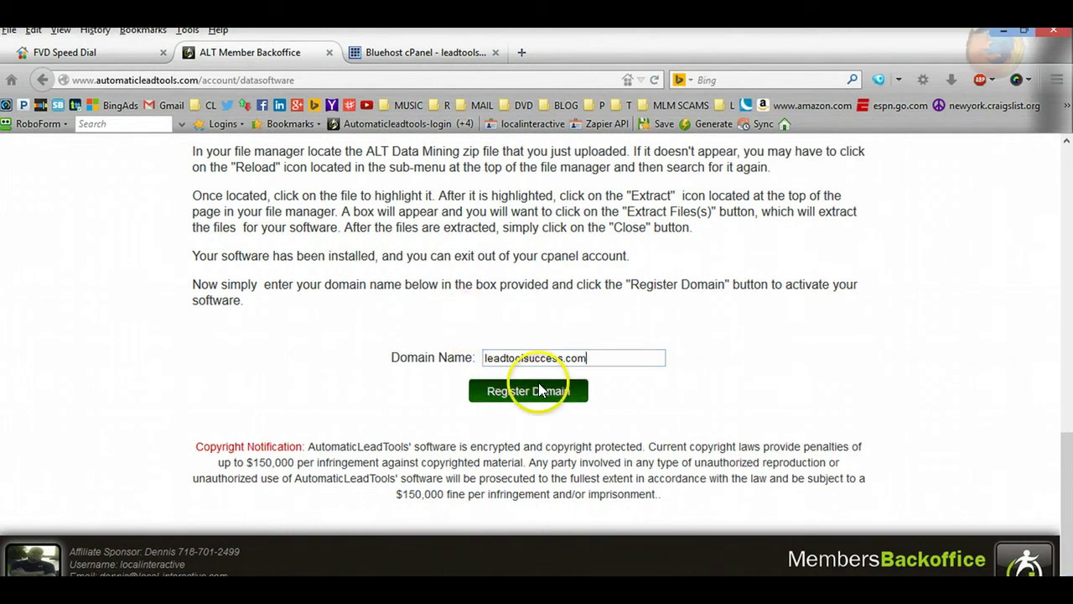
pyautogui.click(539, 385)
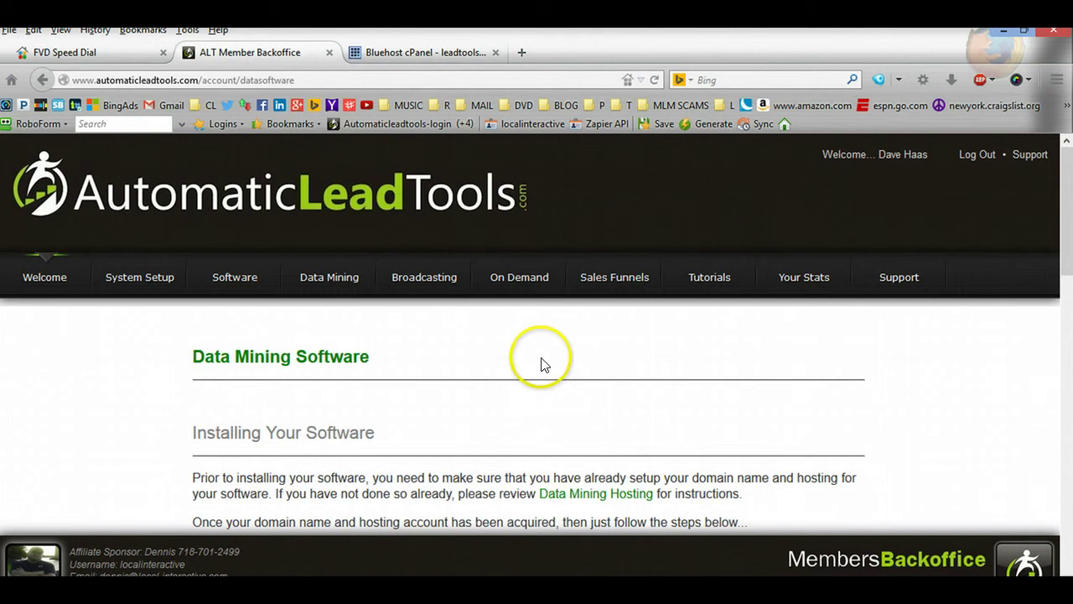
pyautogui.scroll(-20, 826, 360)
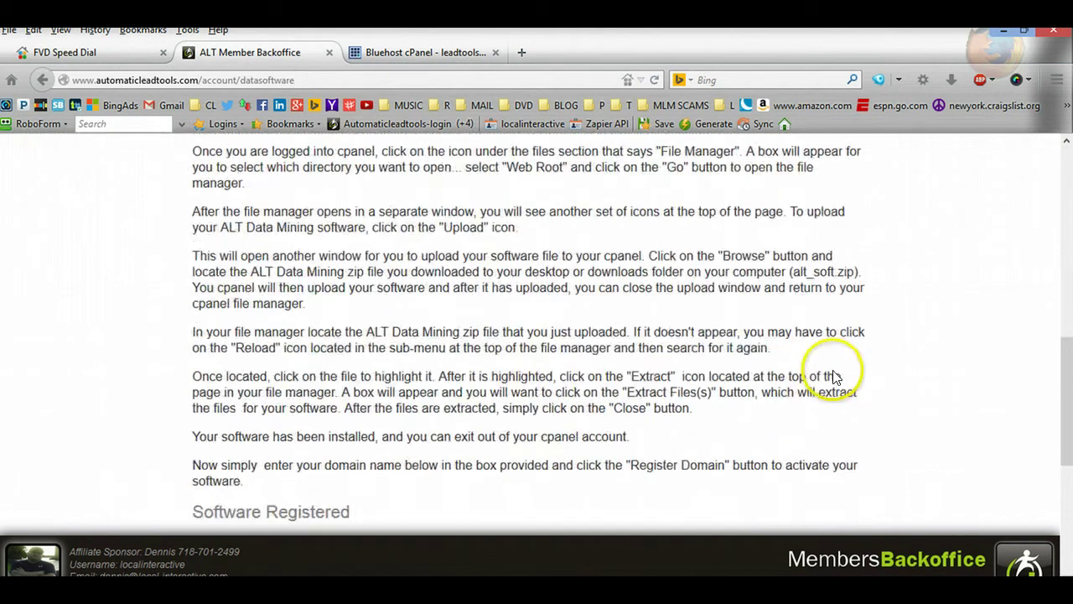
pyautogui.scroll(-3, 835, 378)
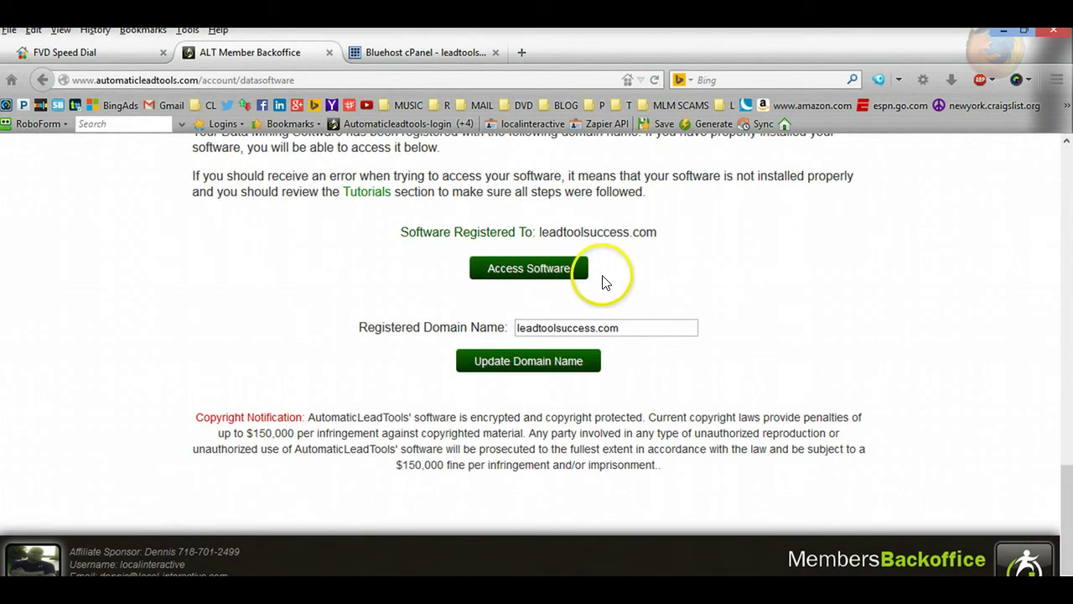
# - Launch the software, see the ionCube loader error on login.php, and return to cPanel
pyautogui.click(555, 276)
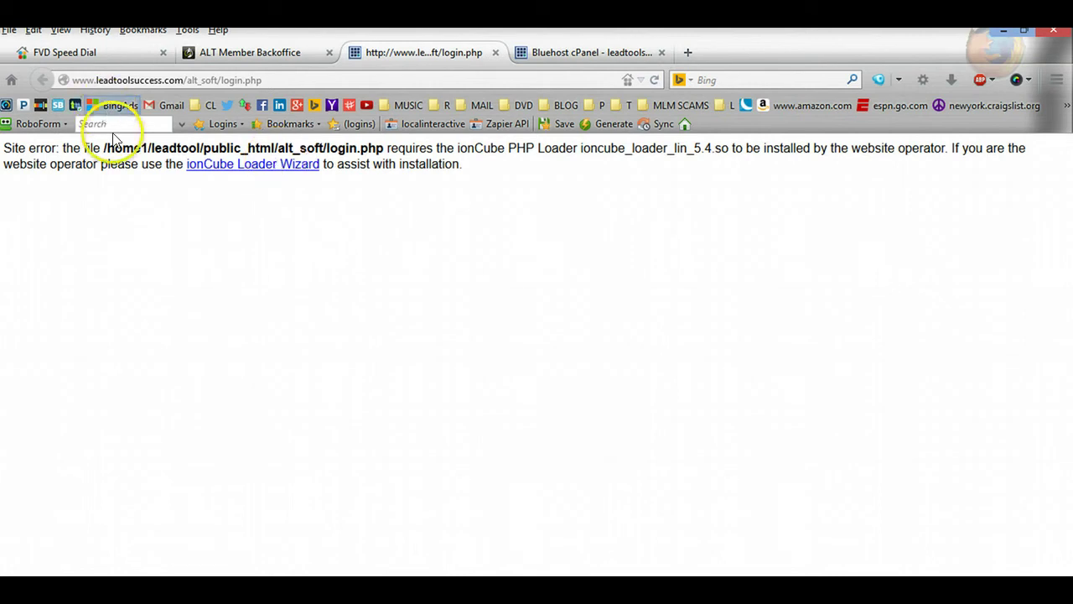
pyautogui.click(541, 52)
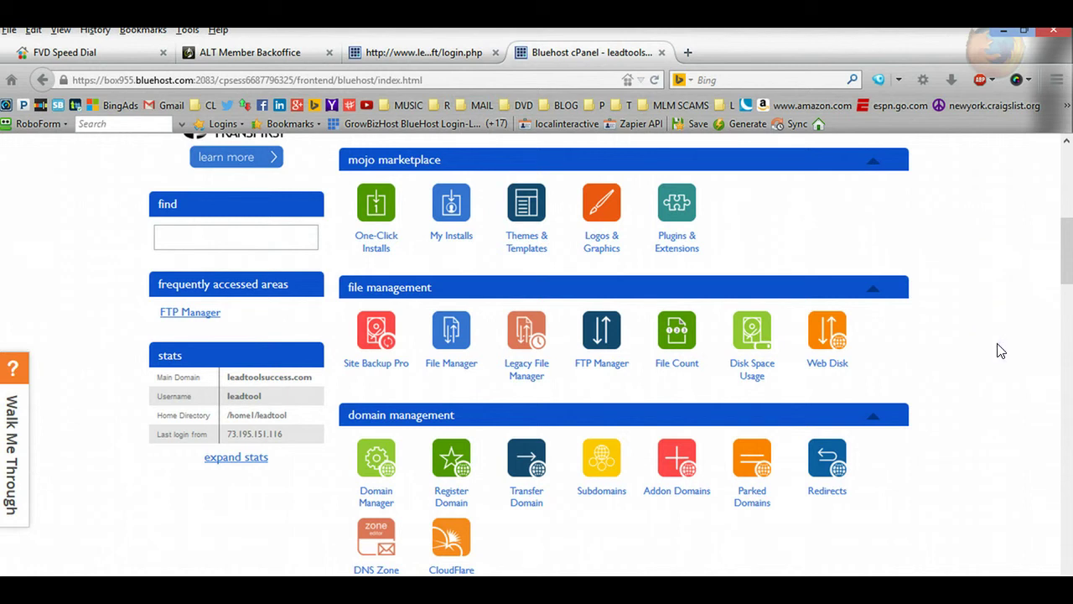
# - Open cPanel's PHP Config page listing the PHP 5.2 handler options
pyautogui.scroll(-5, 1001, 351)
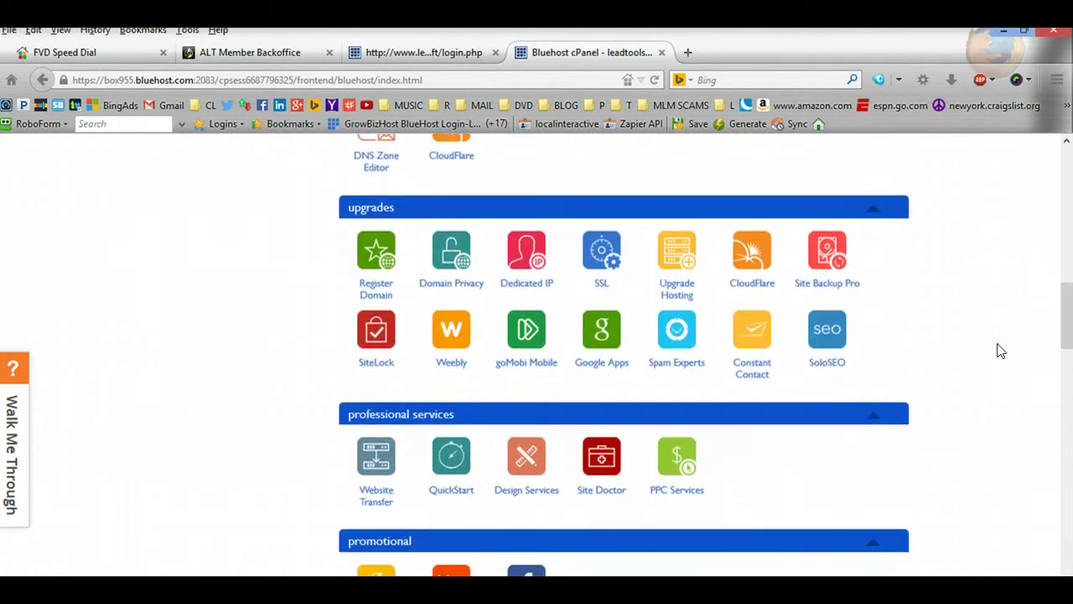
pyautogui.scroll(-5, 1001, 350)
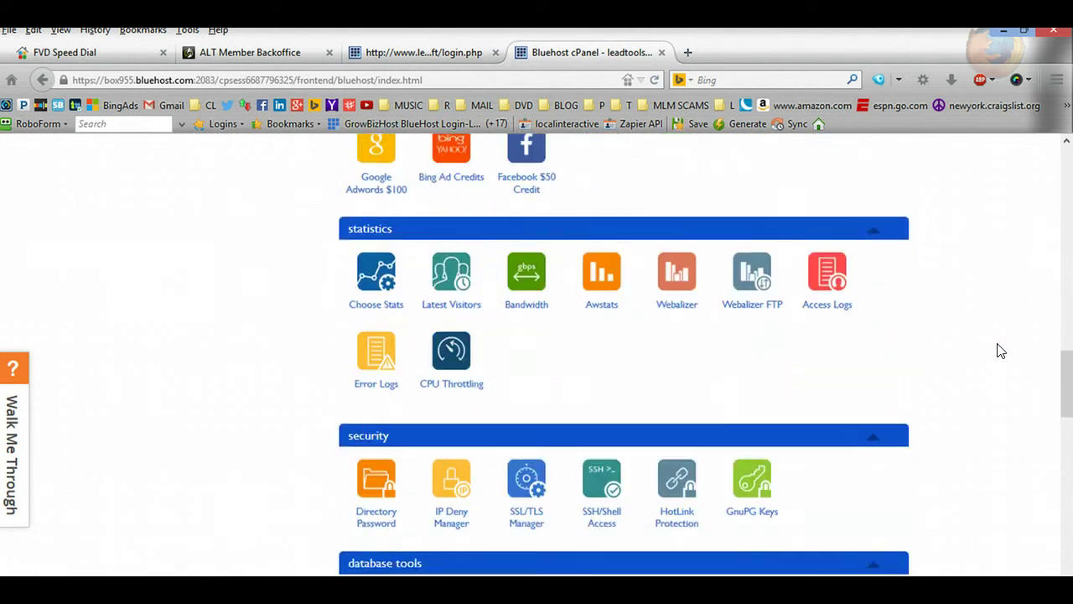
pyautogui.scroll(-3, 1000, 350)
pyautogui.click(984, 351)
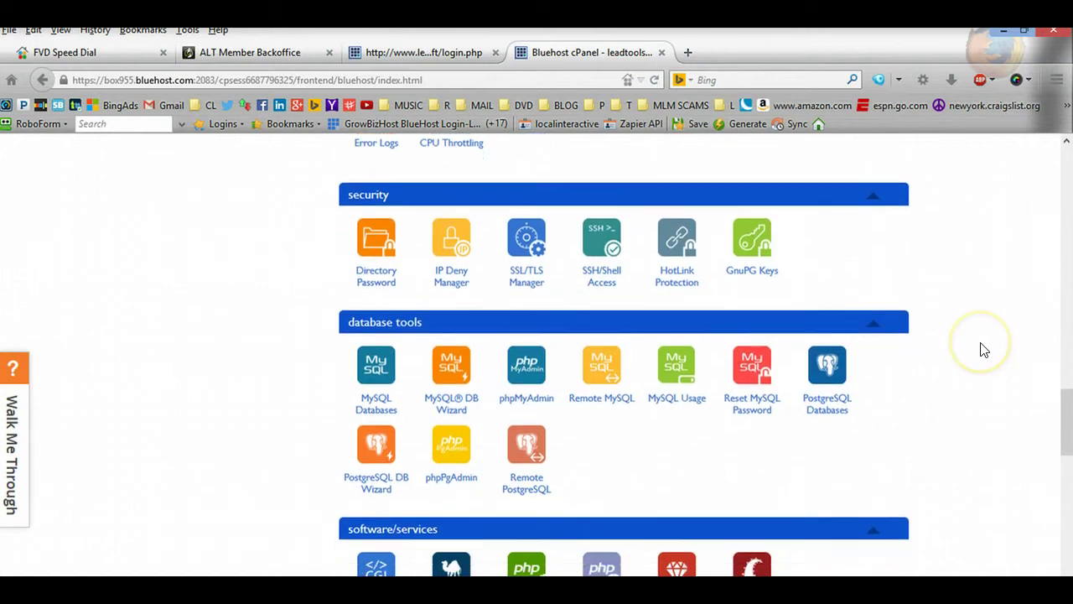
pyautogui.scroll(-2, 983, 350)
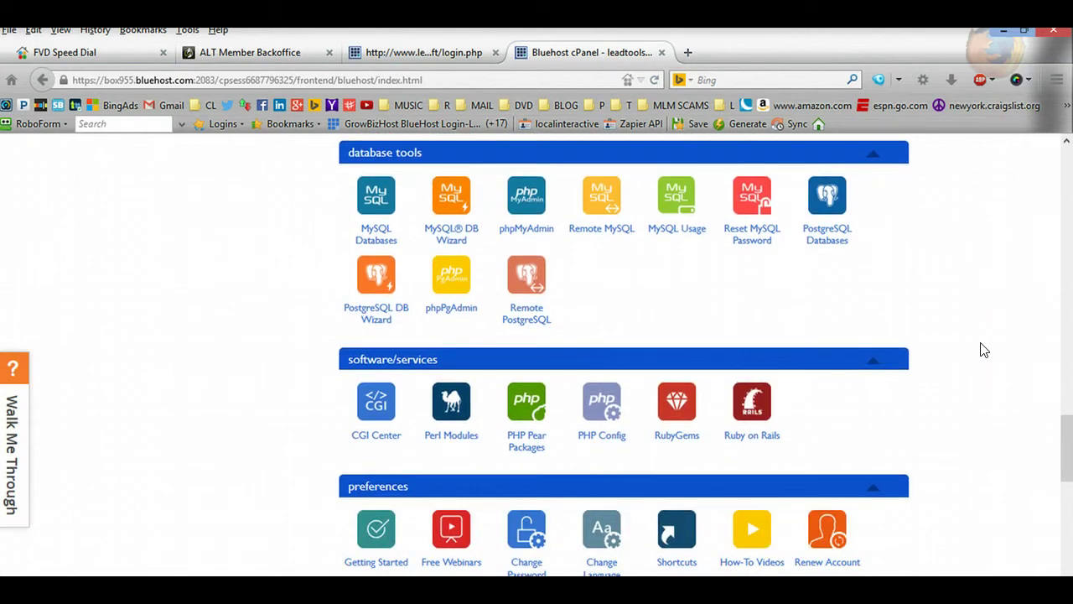
pyautogui.scroll(-2, 983, 351)
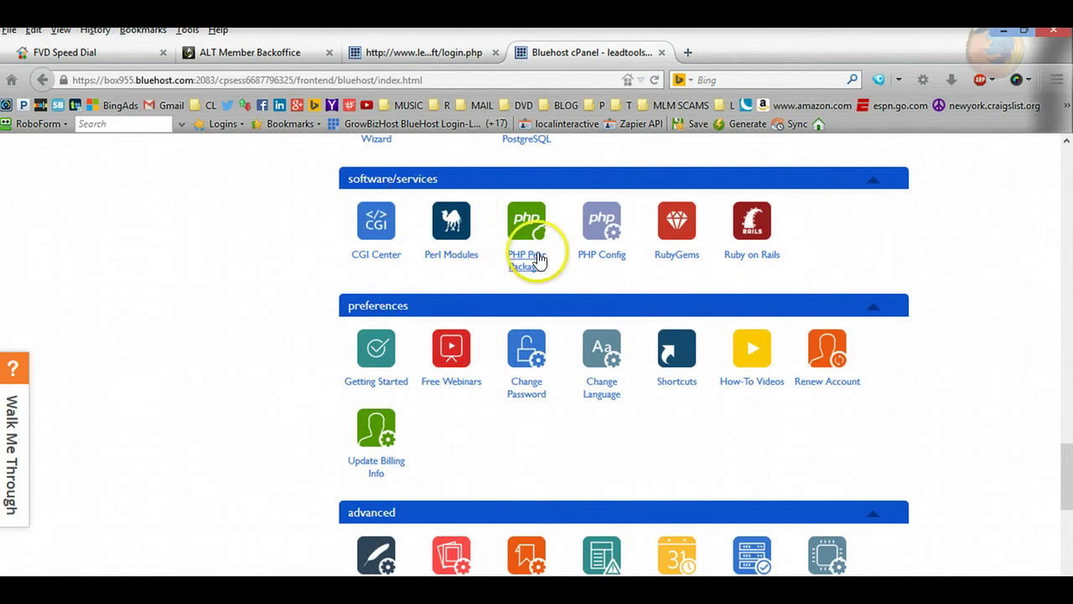
pyautogui.click(603, 256)
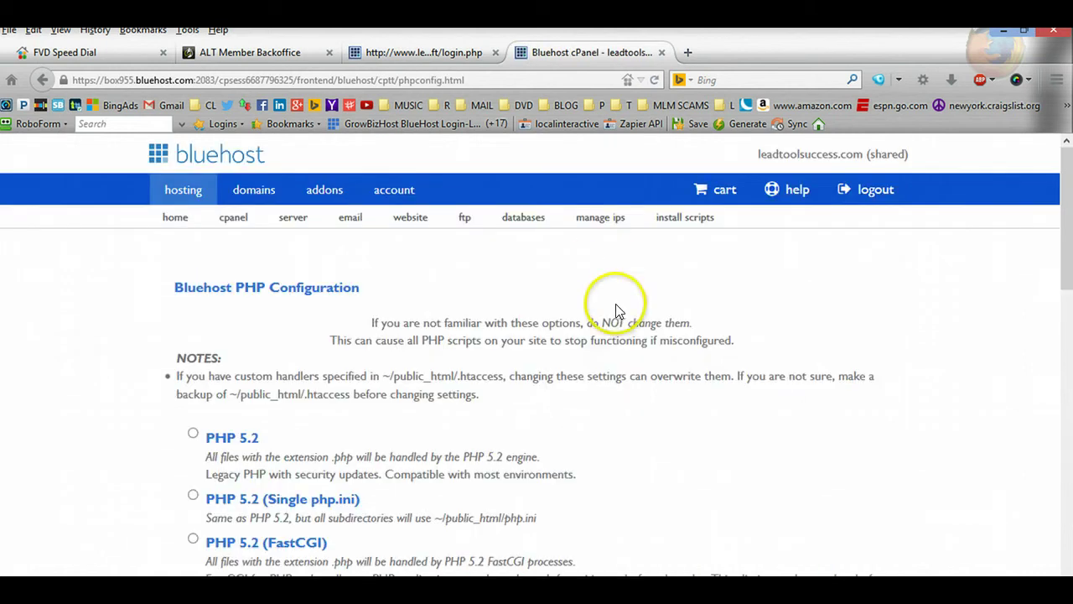
# - Tick the IonCube extension for PHP 5.4 (Single php.ini) and save, creating a new php.ini
pyautogui.scroll(-3, 671, 348)
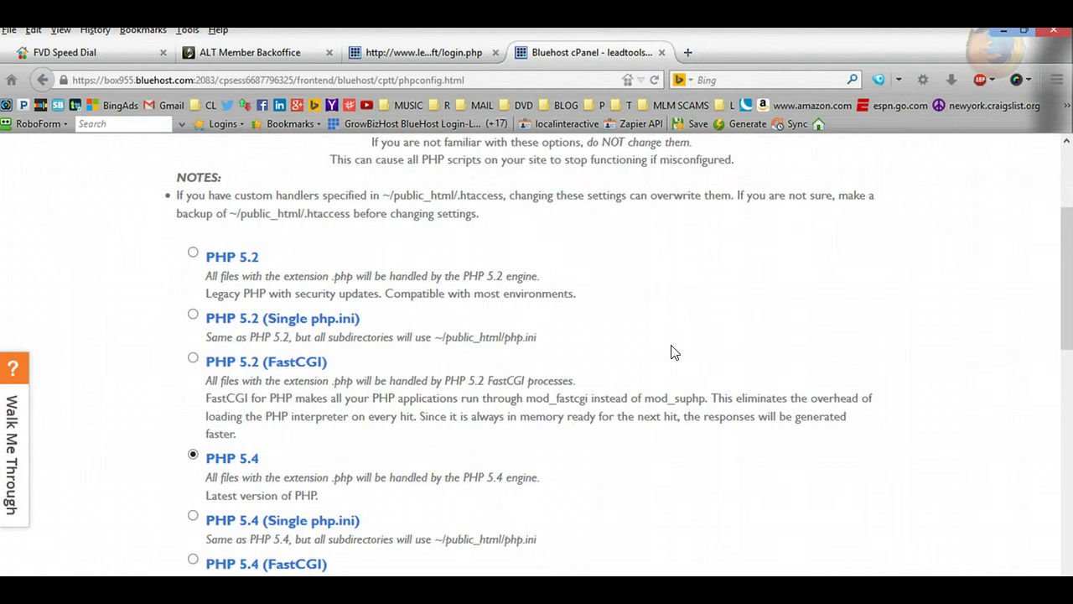
pyautogui.scroll(-3, 671, 352)
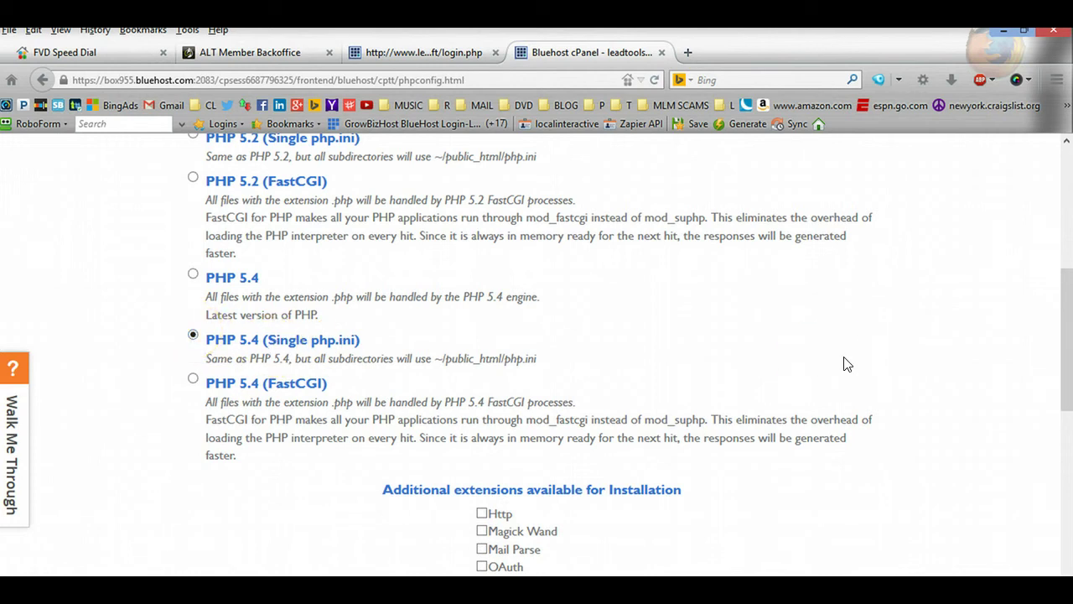
pyautogui.scroll(-2, 845, 364)
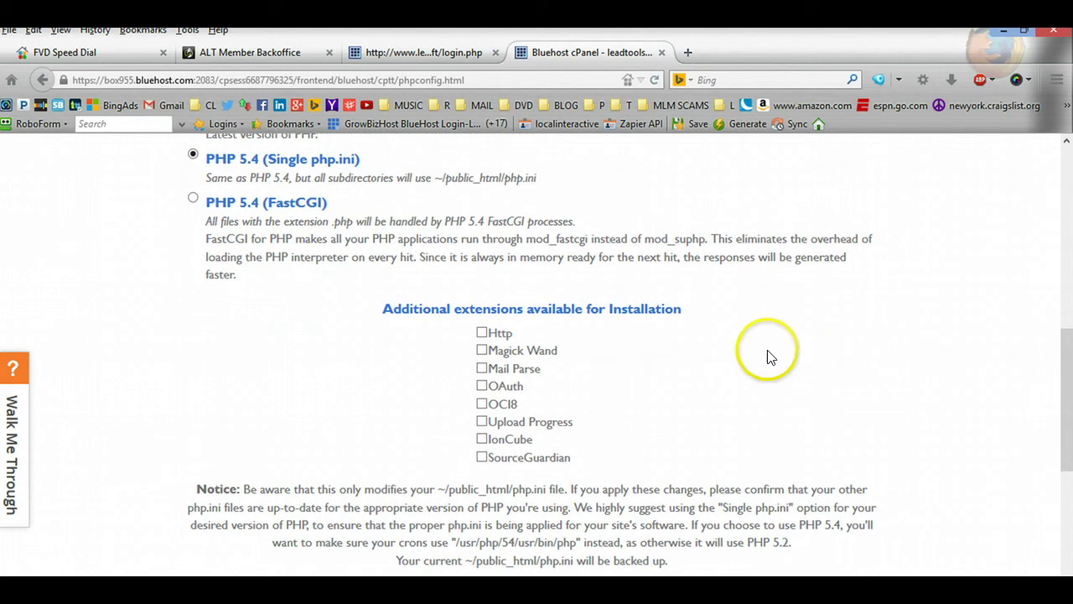
pyautogui.click(482, 440)
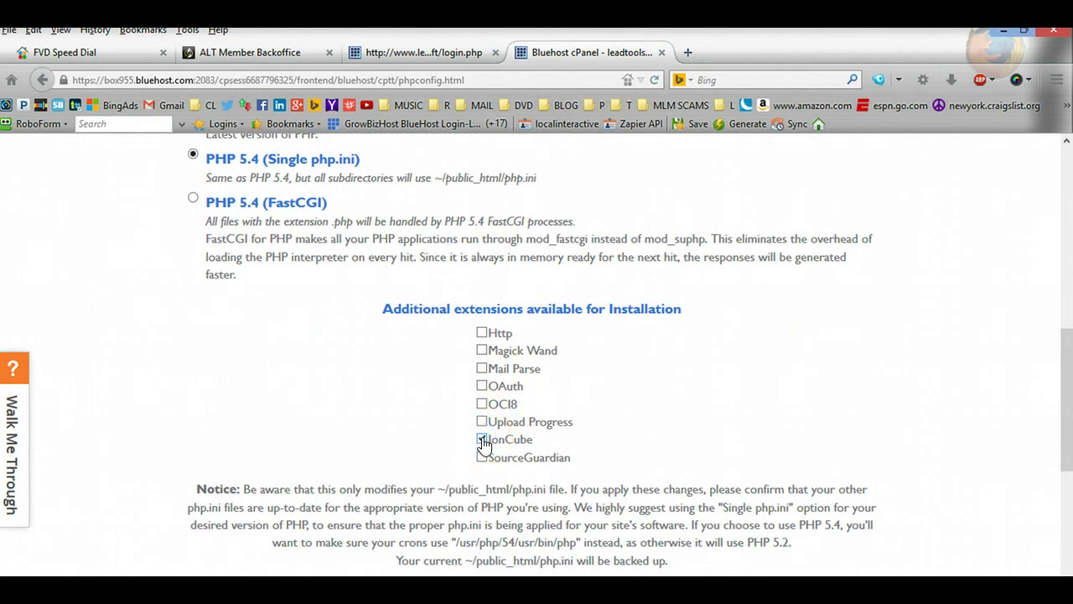
pyautogui.click(394, 53)
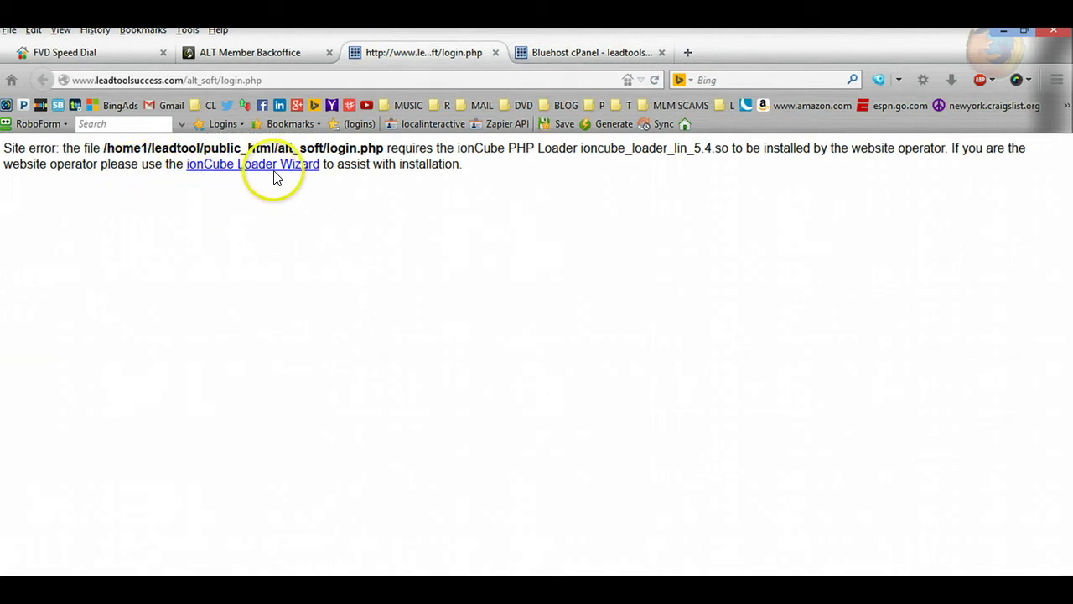
pyautogui.click(581, 53)
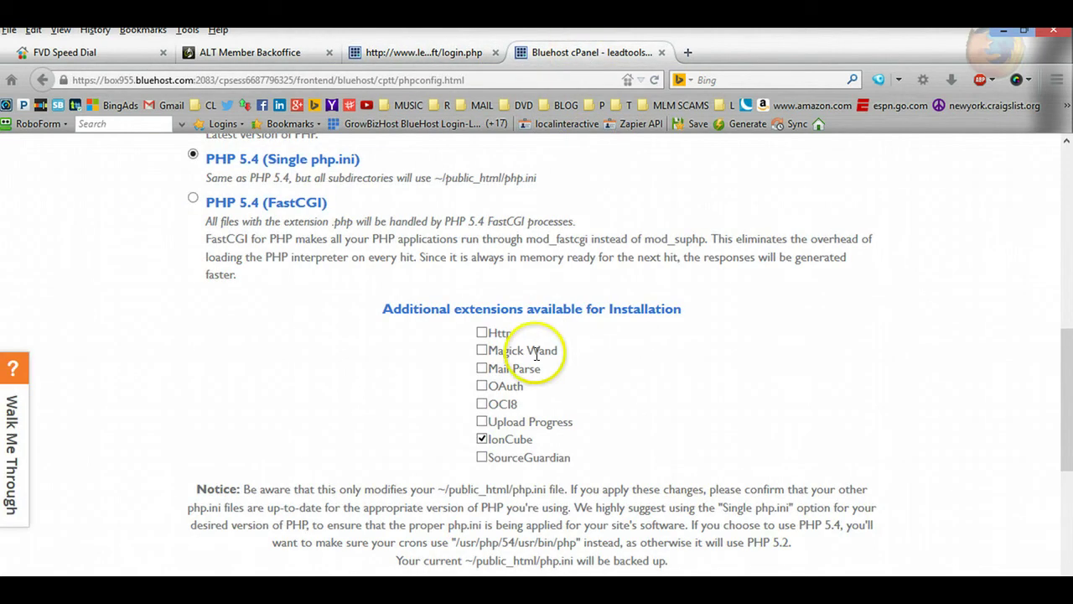
pyautogui.click(725, 410)
pyautogui.scroll(-5, 725, 413)
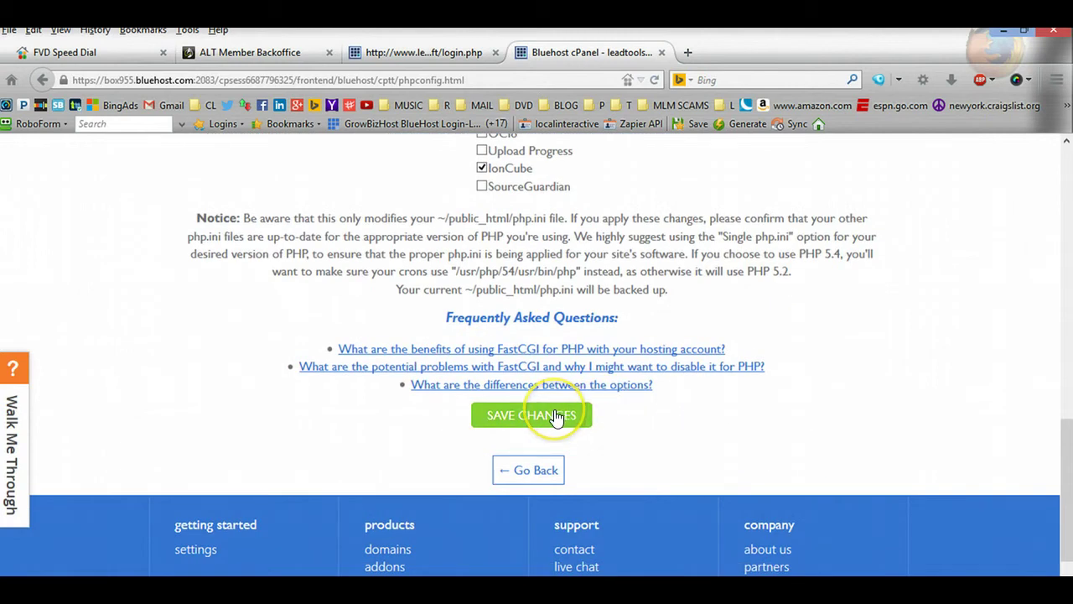
pyautogui.click(557, 416)
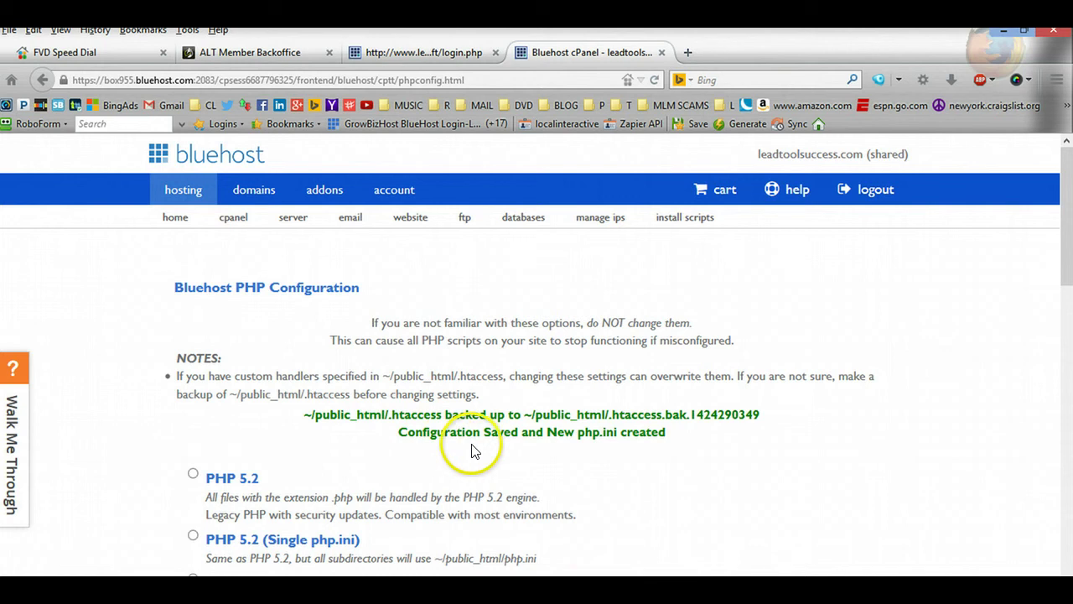
# - Close the outdated ionCube error tab and launch ALT DataMining from the Member Backoffice
pyautogui.click(435, 57)
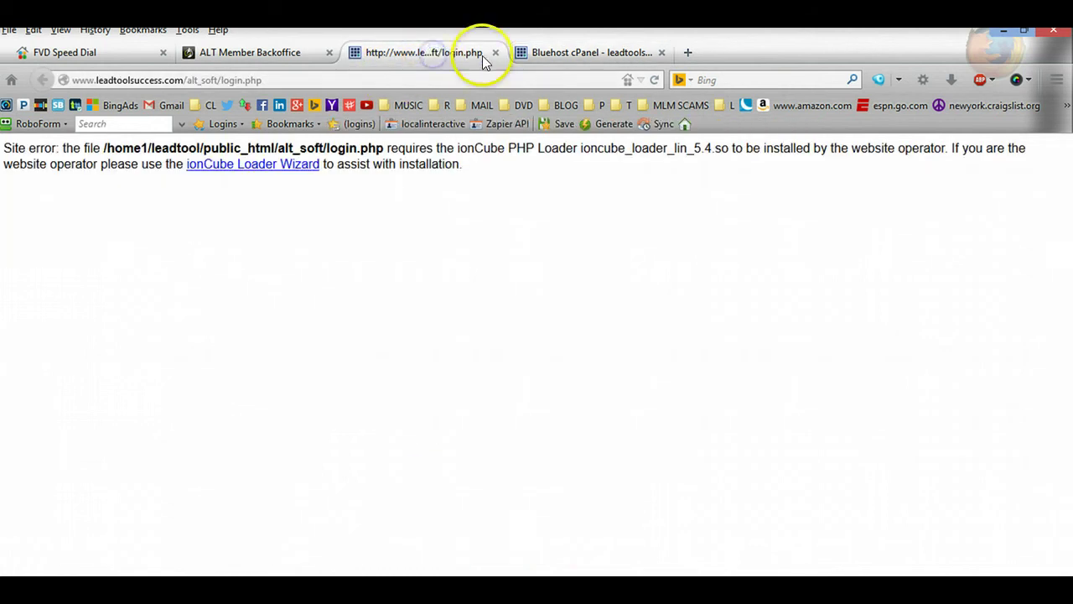
pyautogui.click(495, 52)
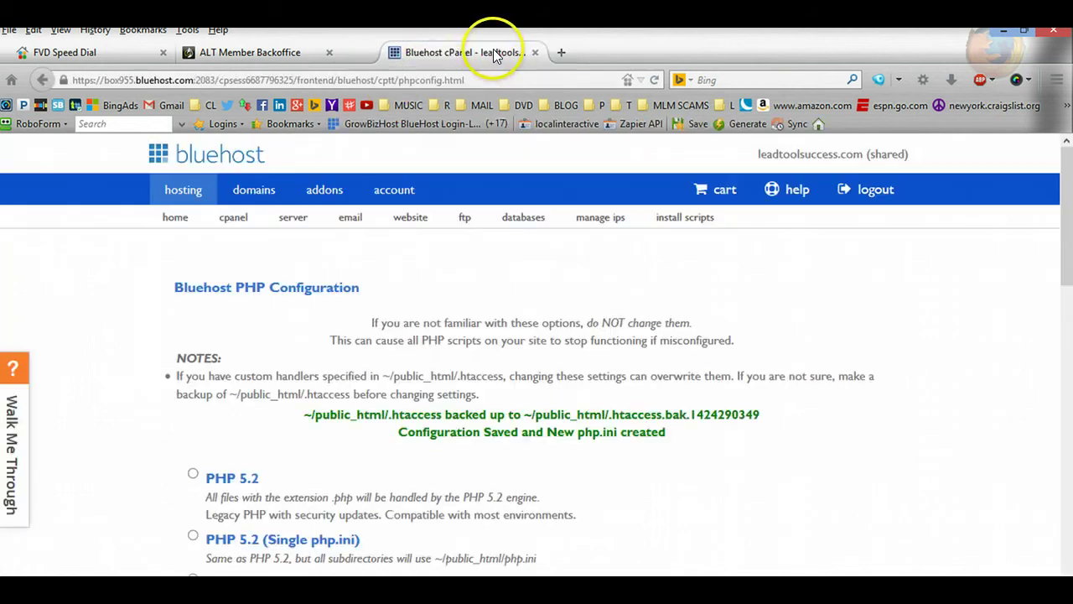
pyautogui.click(268, 52)
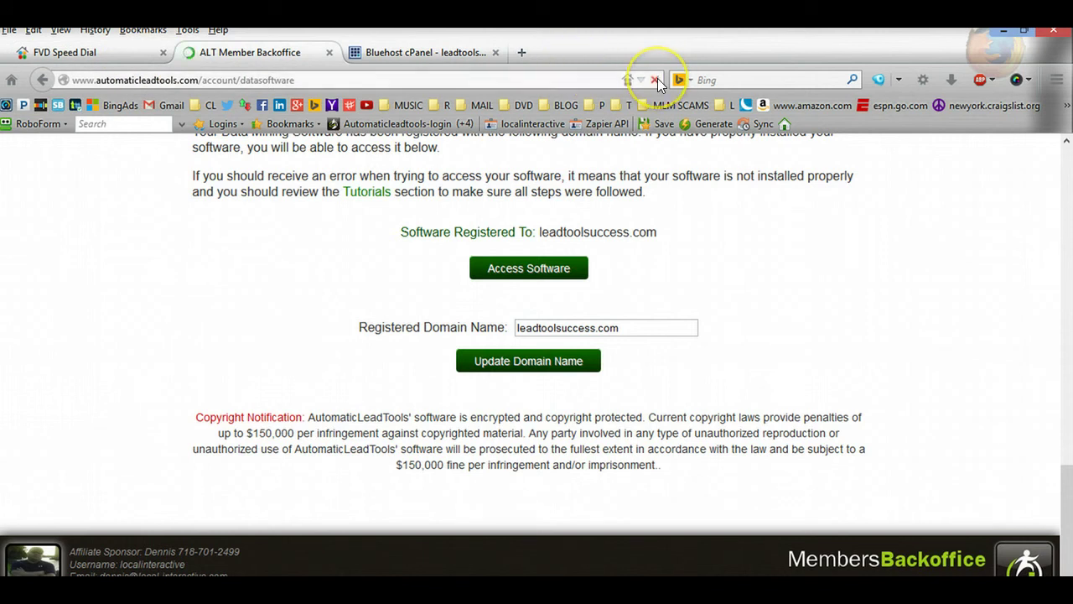
pyautogui.click(539, 269)
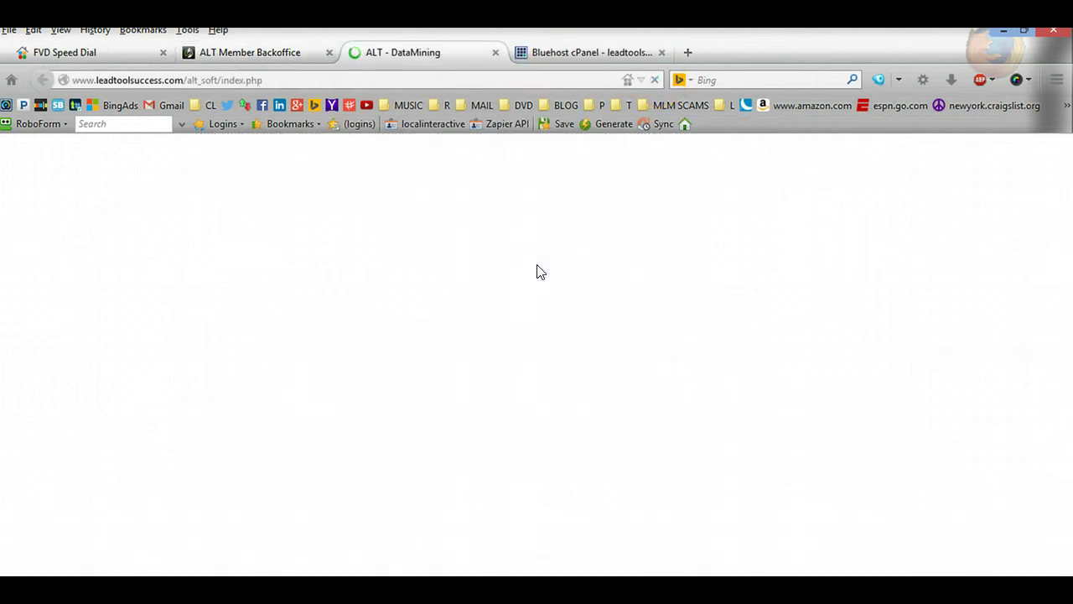
pyautogui.click(719, 431)
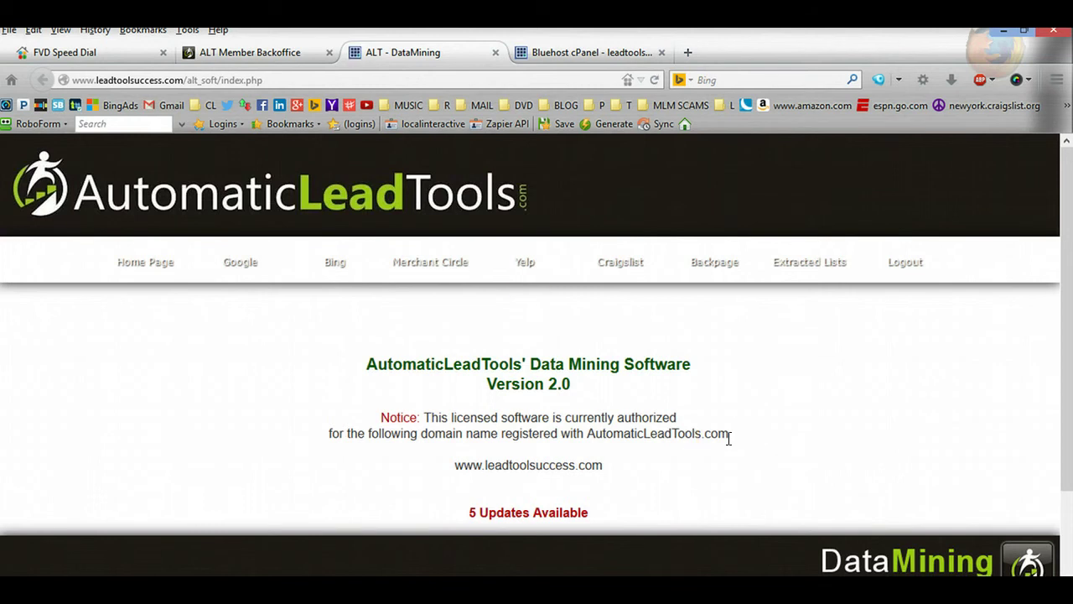
# - Install the 5 available ALT DataMining software updates
pyautogui.scroll(-2, 729, 438)
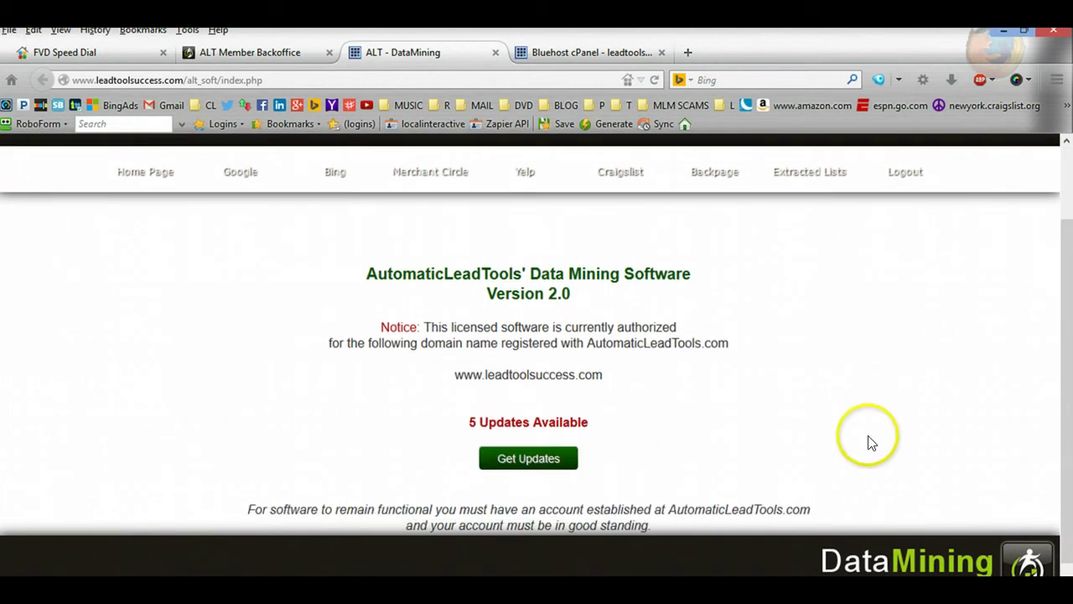
pyautogui.click(556, 460)
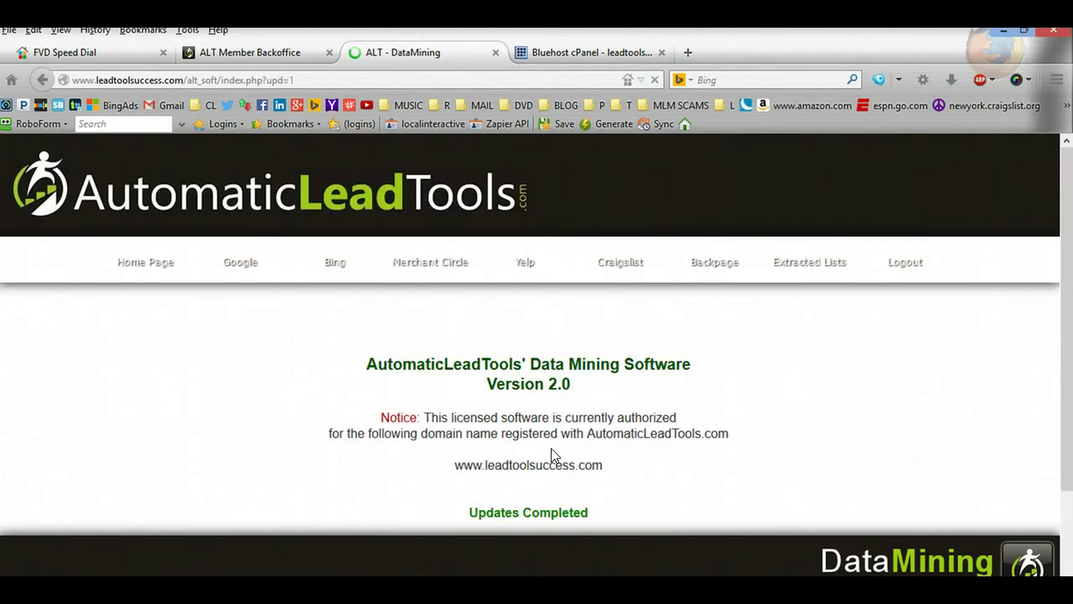
pyautogui.scroll(-2, 553, 453)
pyautogui.scroll(1, 252, 211)
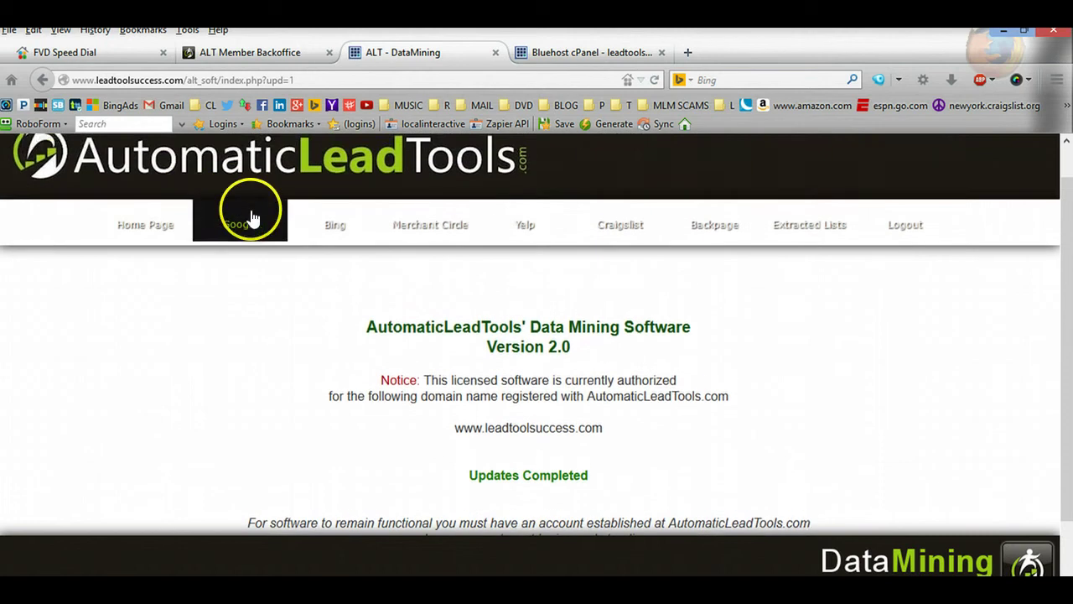
# - Open the Google extraction form and enter 'roofers dallas texas' as the keywords
pyautogui.click(251, 213)
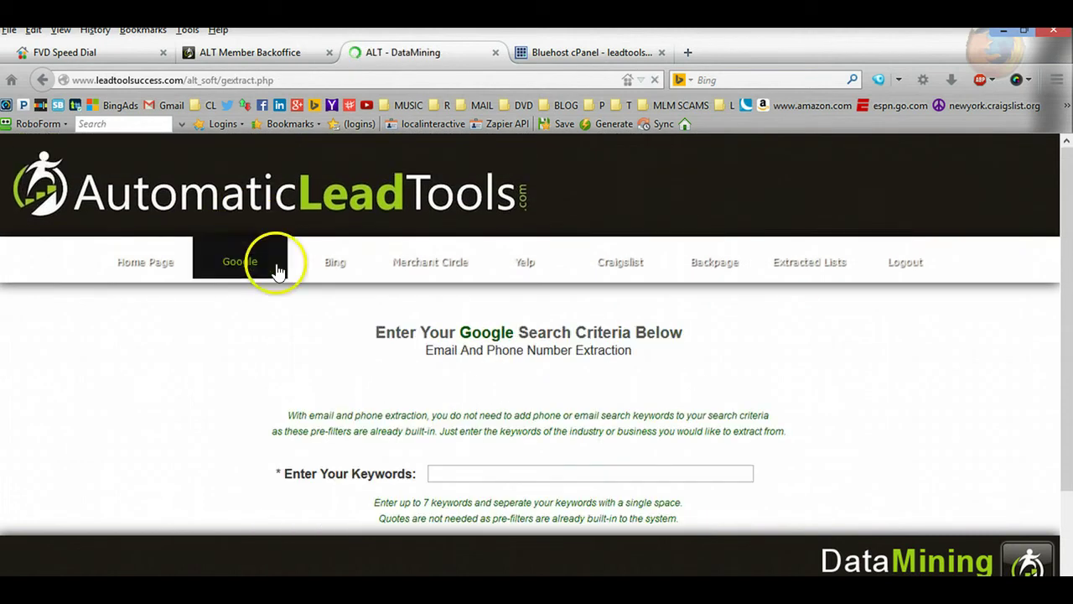
pyautogui.scroll(-2, 491, 426)
pyautogui.click(508, 381)
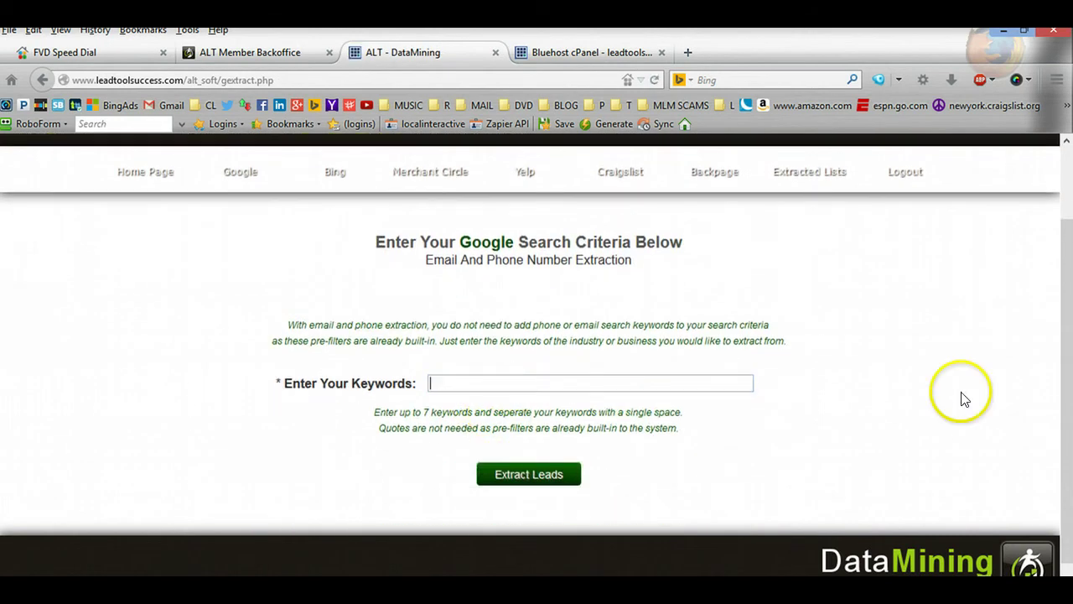
pyautogui.write('roofers')
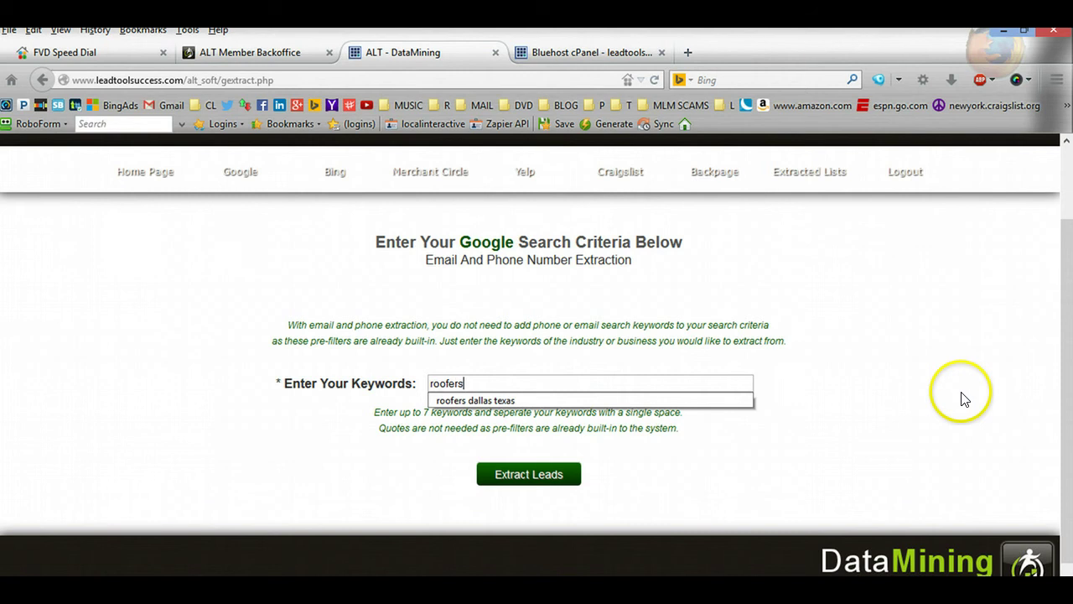
pyautogui.click(632, 400)
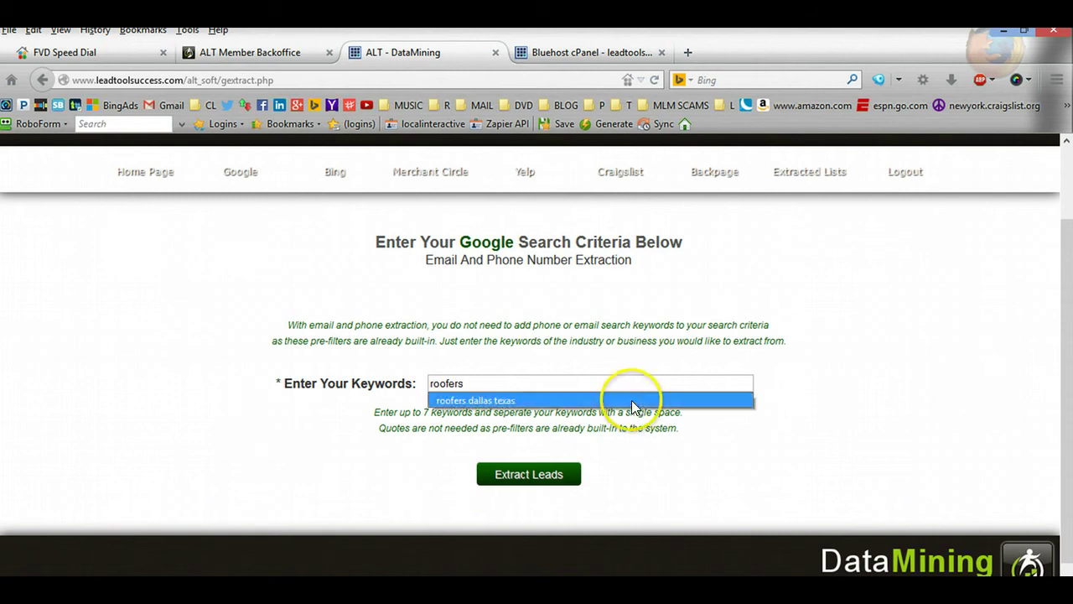
# - Run and complete the extraction, yielding 312 emails and 294 phone numbers as CSVs
pyautogui.click(554, 494)
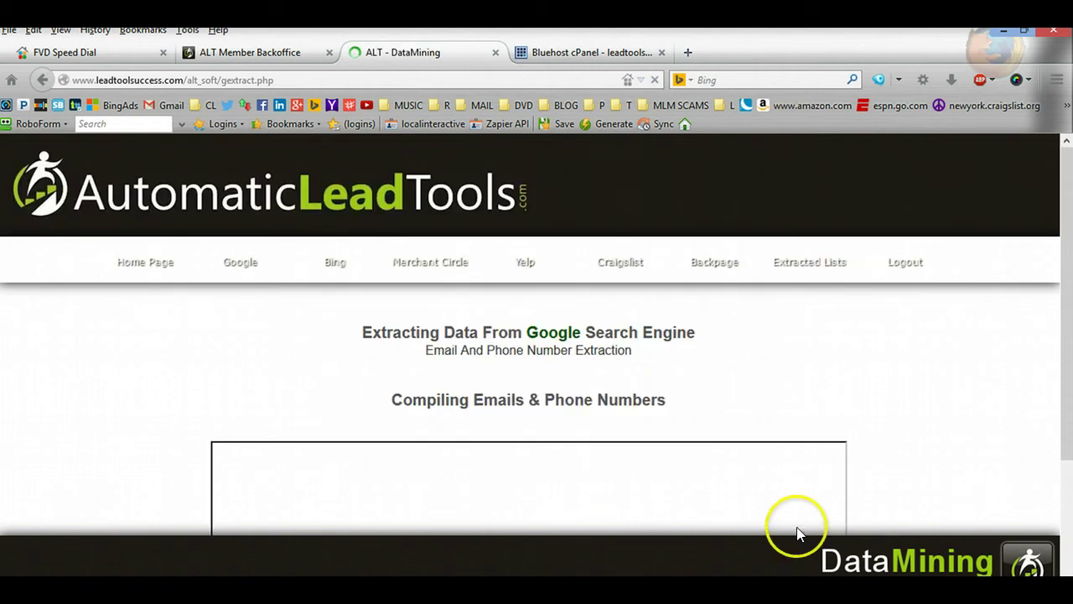
pyautogui.scroll(-2, 922, 434)
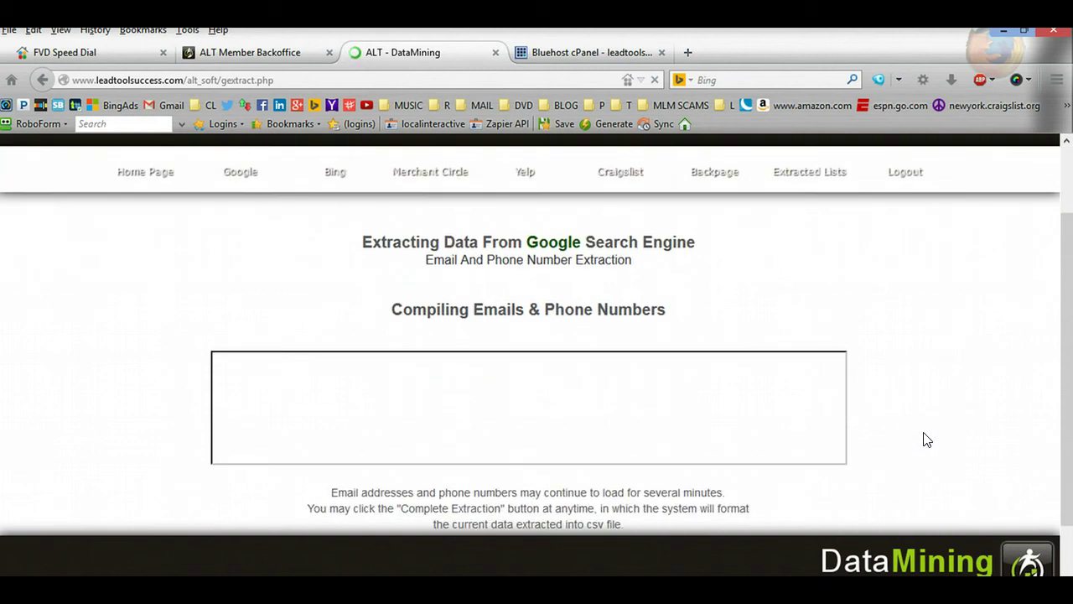
pyautogui.scroll(-2, 922, 438)
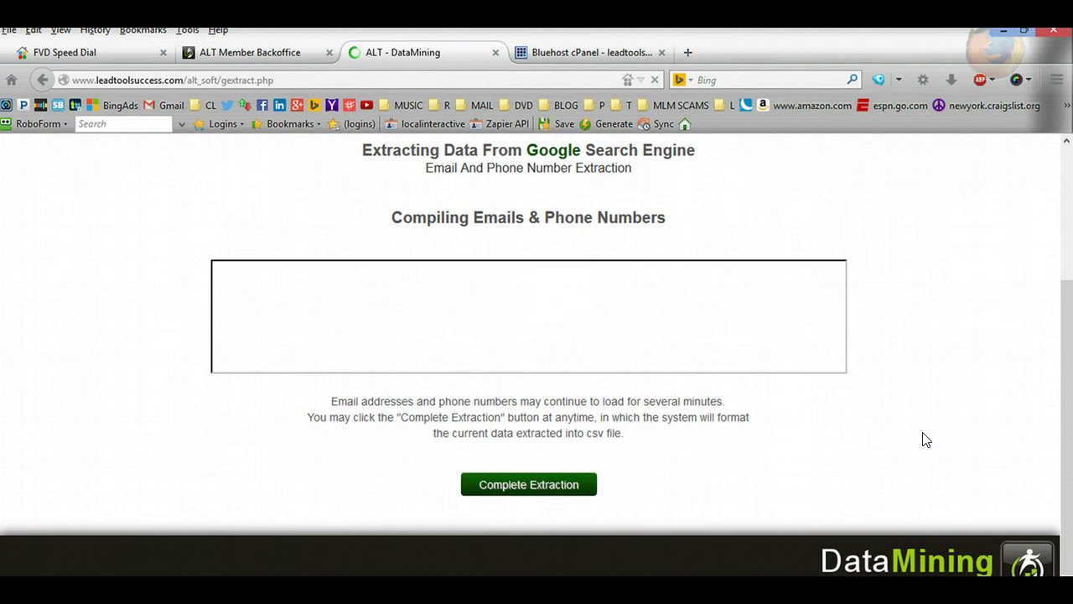
pyautogui.click(578, 490)
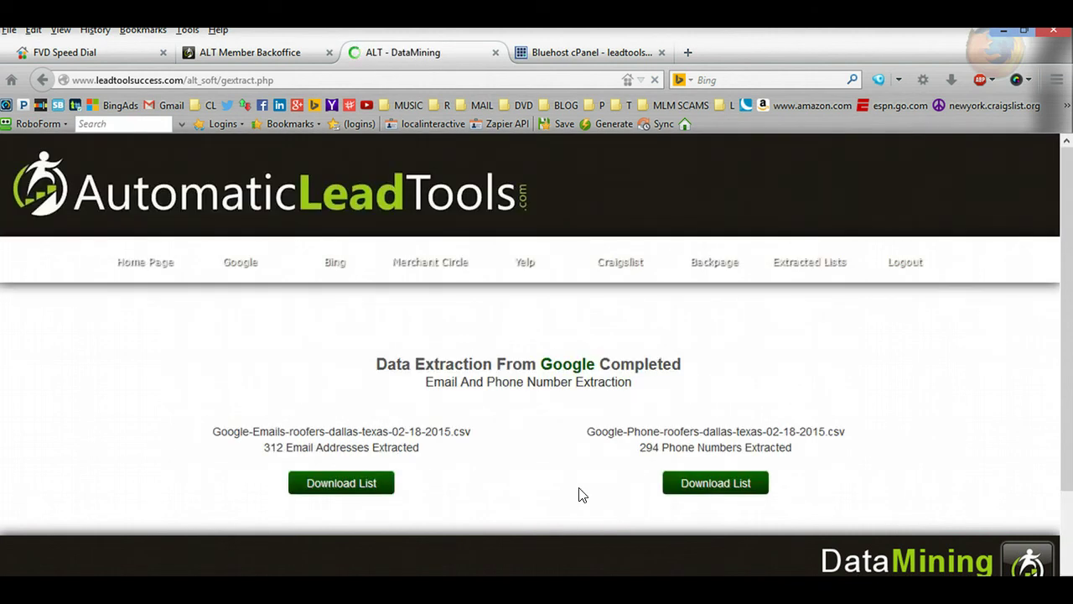